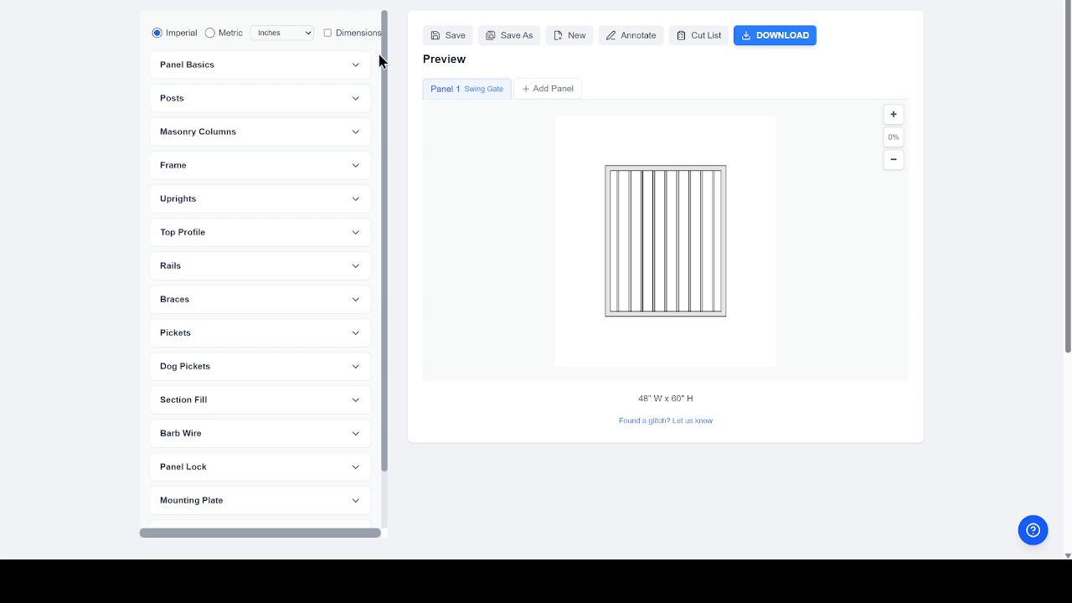
# - Toggle the dimension lines on and off, settle the preview zoom at +50%, and expand Panel Basics
pyautogui.click(327, 34)
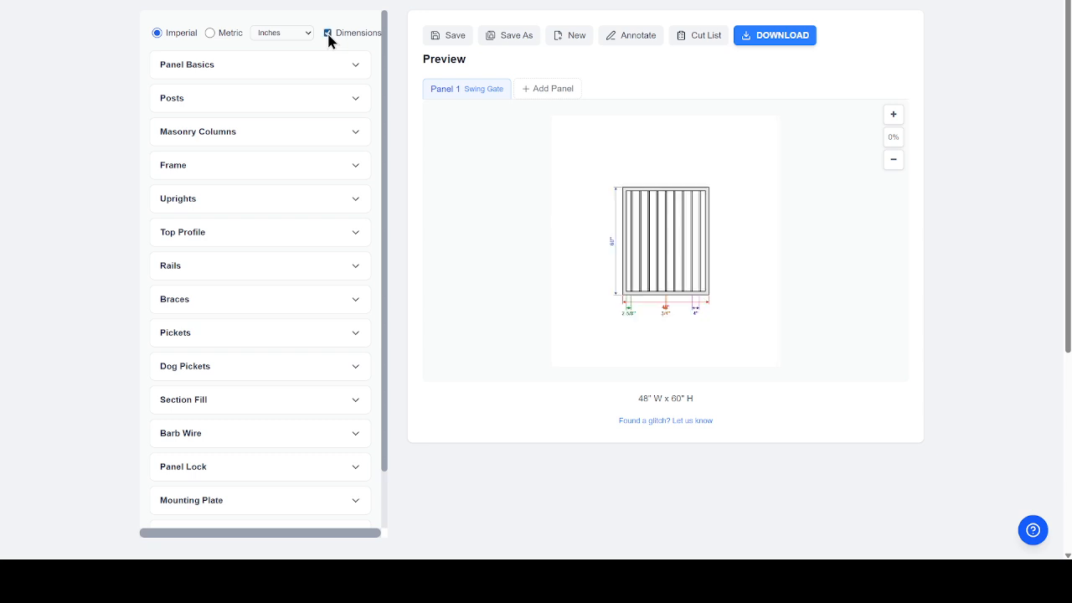
pyautogui.click(328, 34)
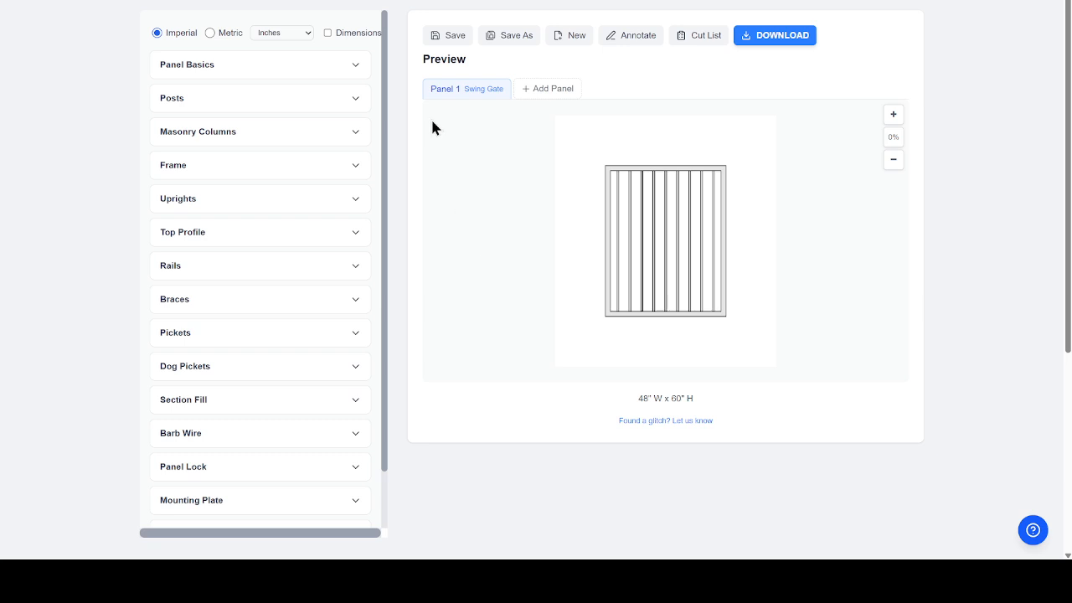
pyautogui.click(892, 115)
pyautogui.click(892, 115)
pyautogui.click(892, 115)
pyautogui.click(892, 115)
pyautogui.click(892, 160)
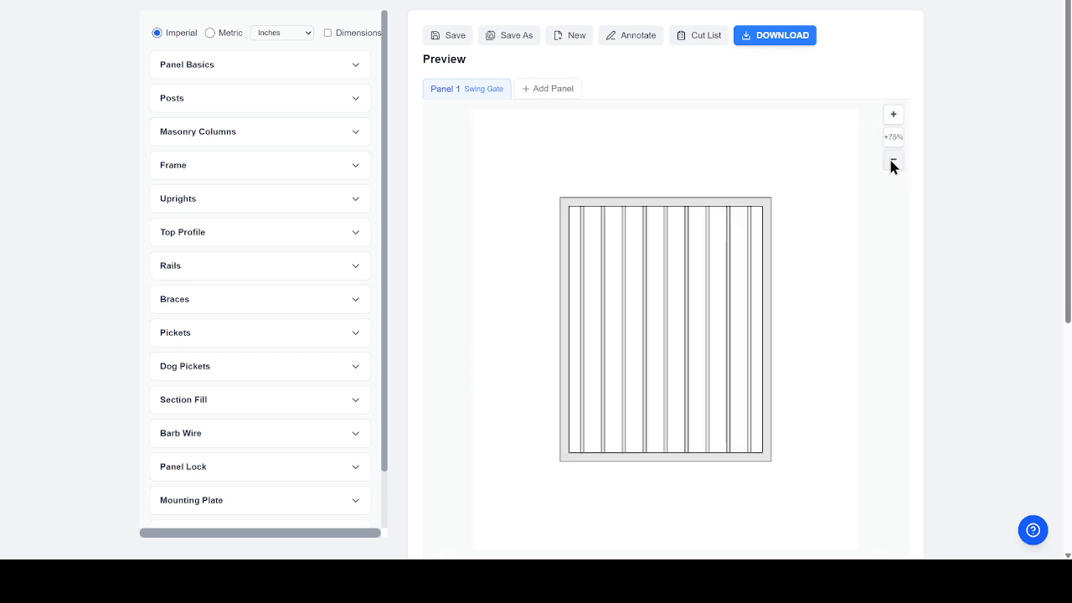
pyautogui.click(892, 160)
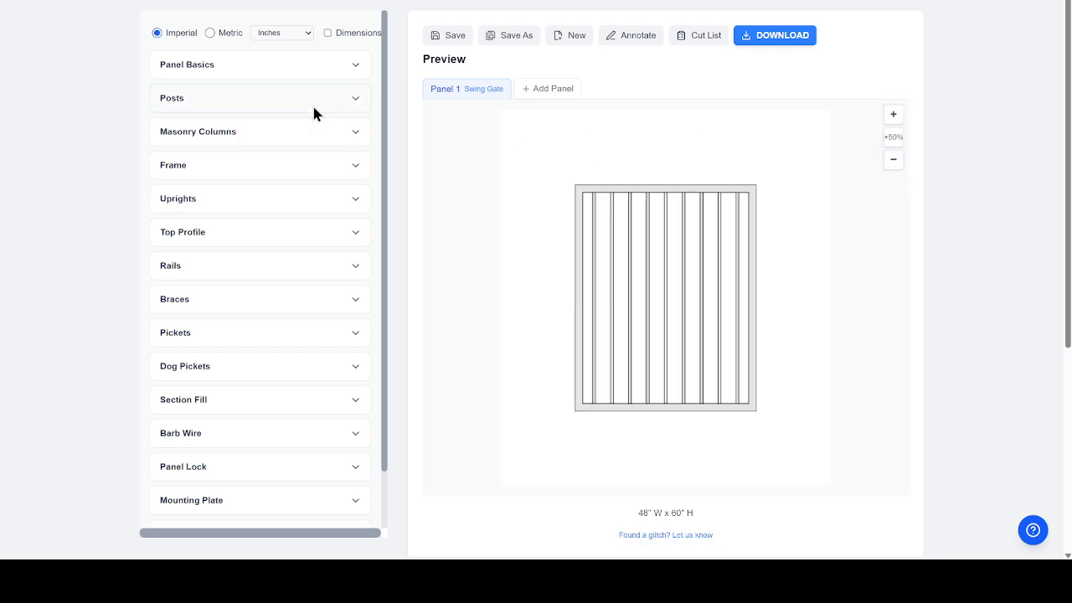
pyautogui.click(351, 67)
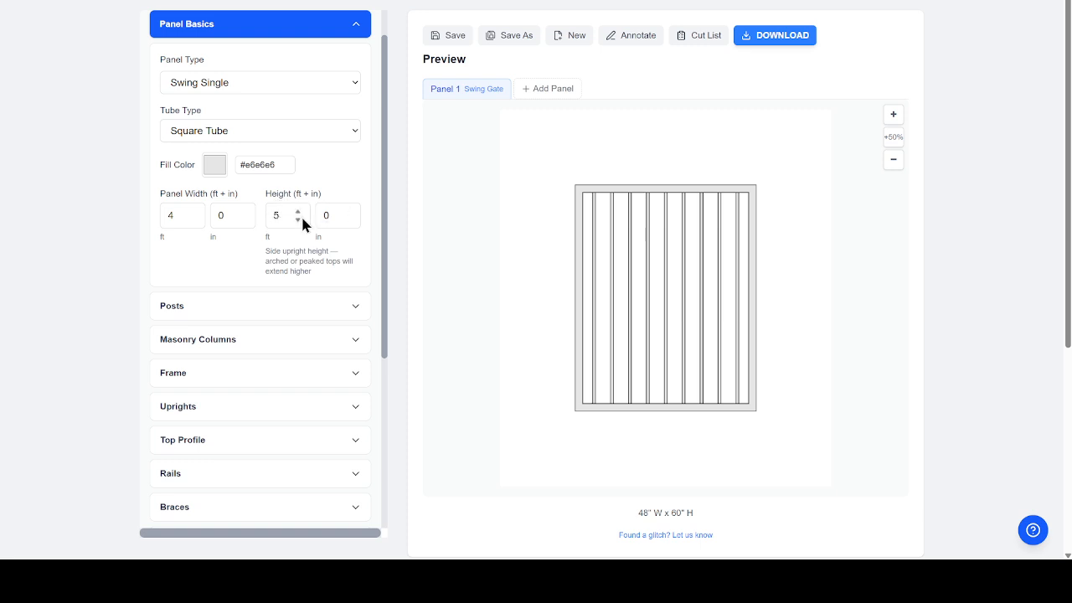
# - Expand the Posts section, showing a 4 ft 0 in opening with No Posts
pyautogui.click(304, 304)
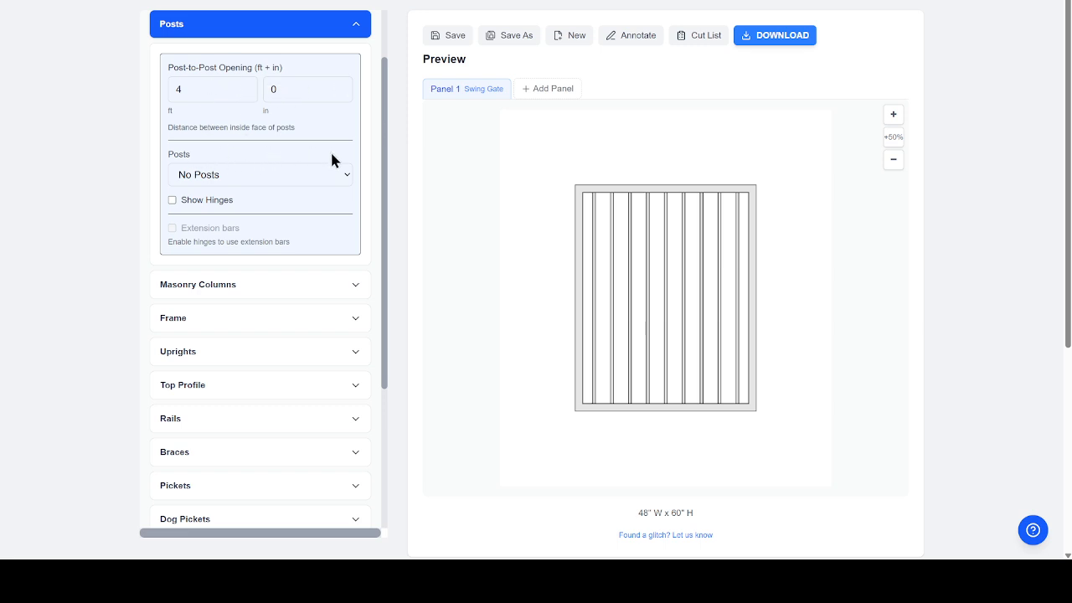
# - Switch to Two Posts (4x4) and add 10 in hinge-side extension bars, giving 61" post-to-post
pyautogui.click(343, 180)
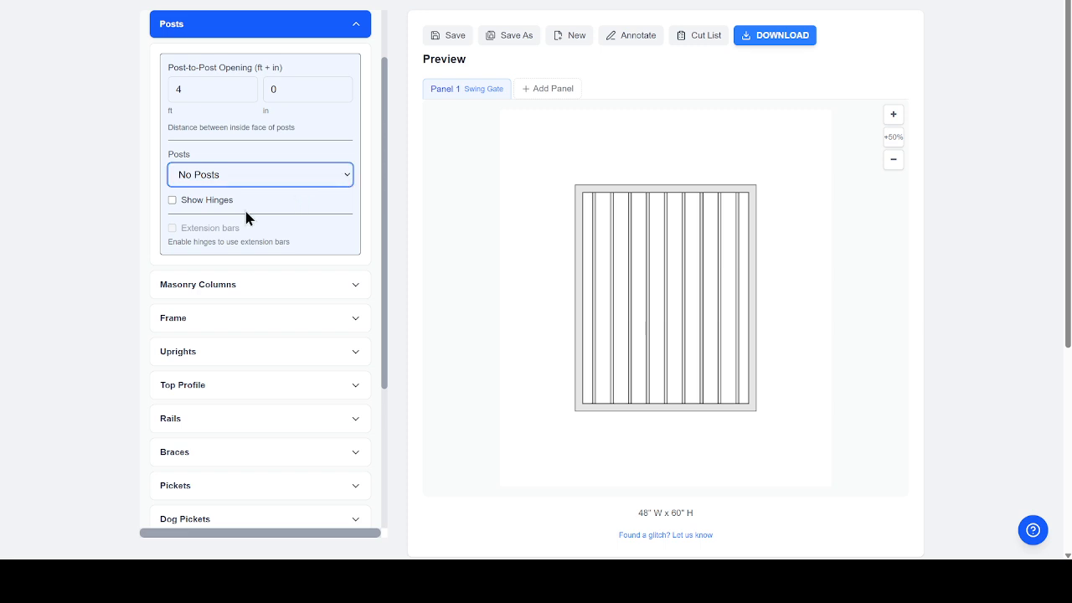
pyautogui.click(246, 217)
pyautogui.click(340, 182)
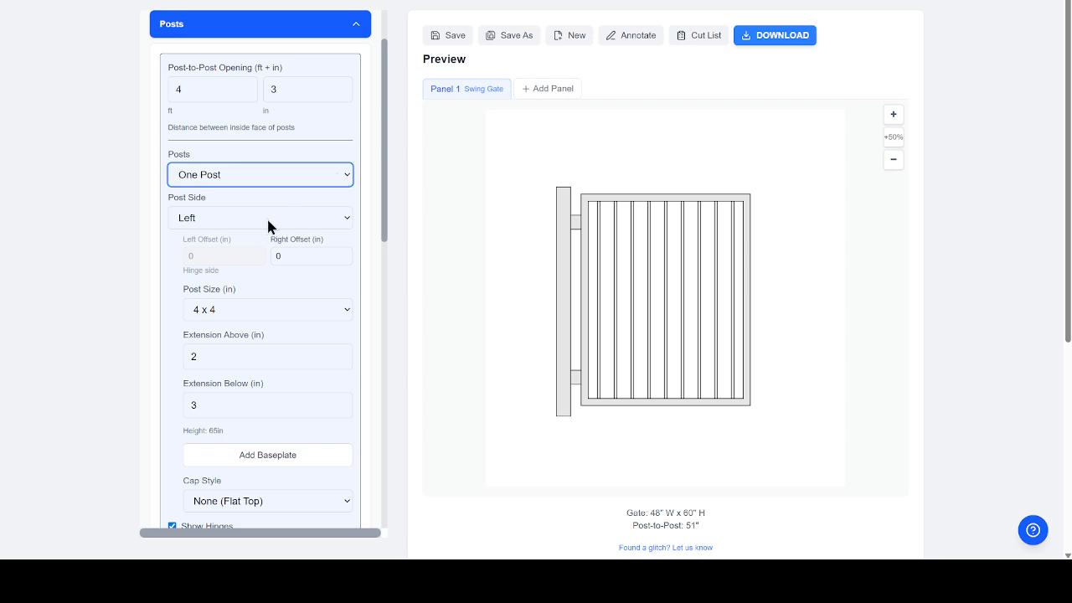
pyautogui.click(259, 223)
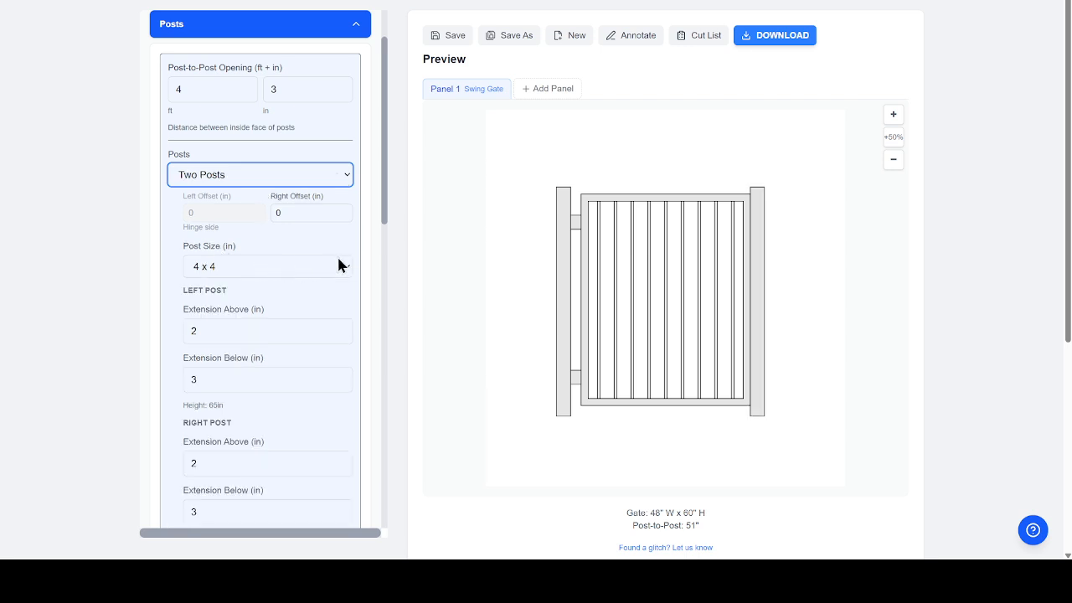
pyautogui.moveTo(384, 177); pyautogui.dragTo(380, 228)
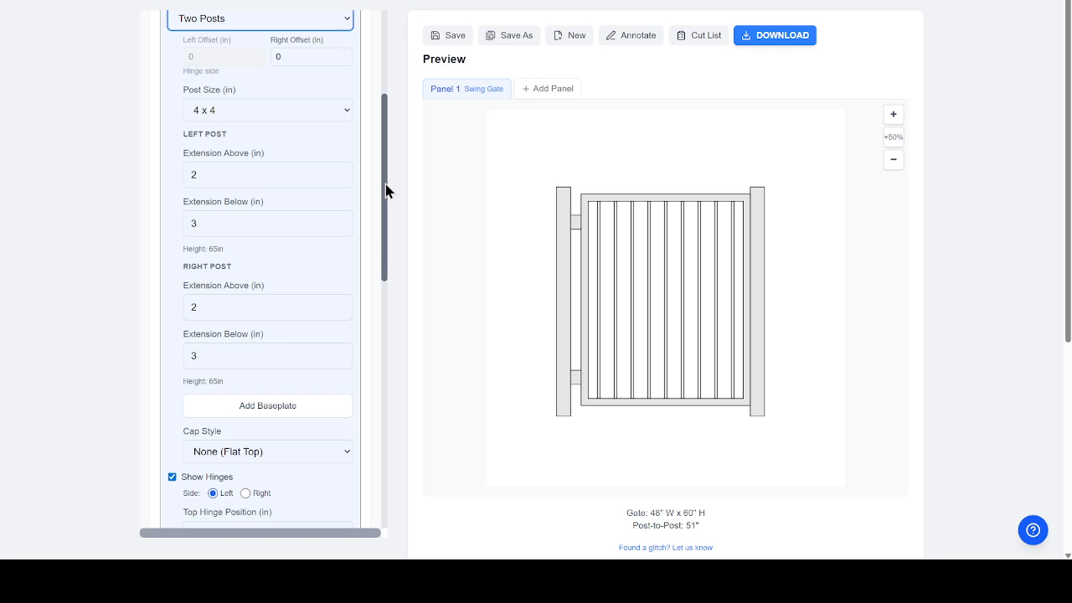
pyautogui.moveTo(385, 191); pyautogui.dragTo(387, 273)
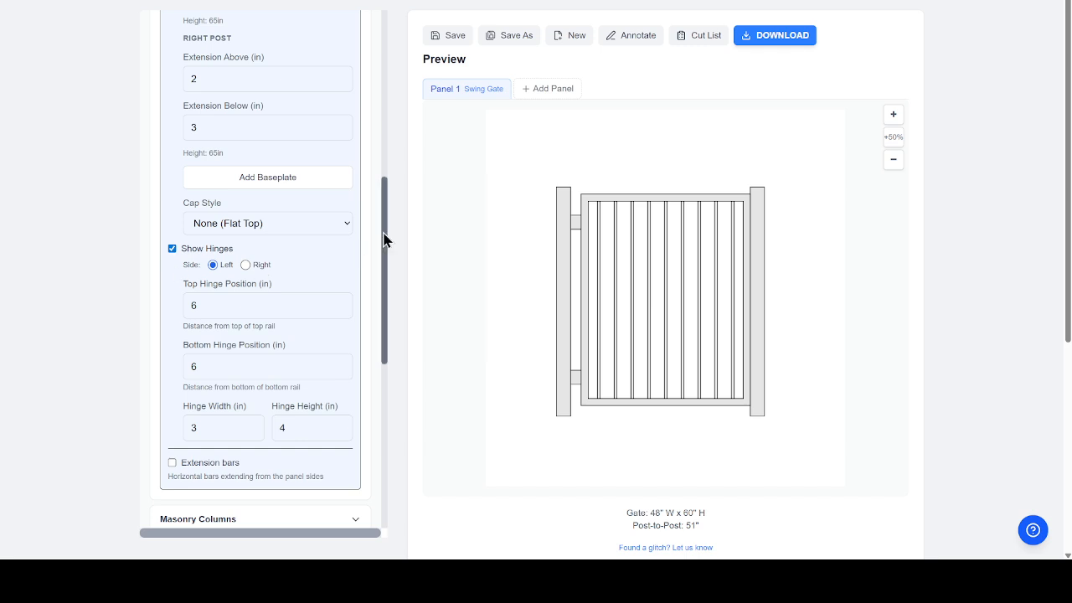
pyautogui.moveTo(384, 238); pyautogui.dragTo(377, 308)
pyautogui.click(173, 259)
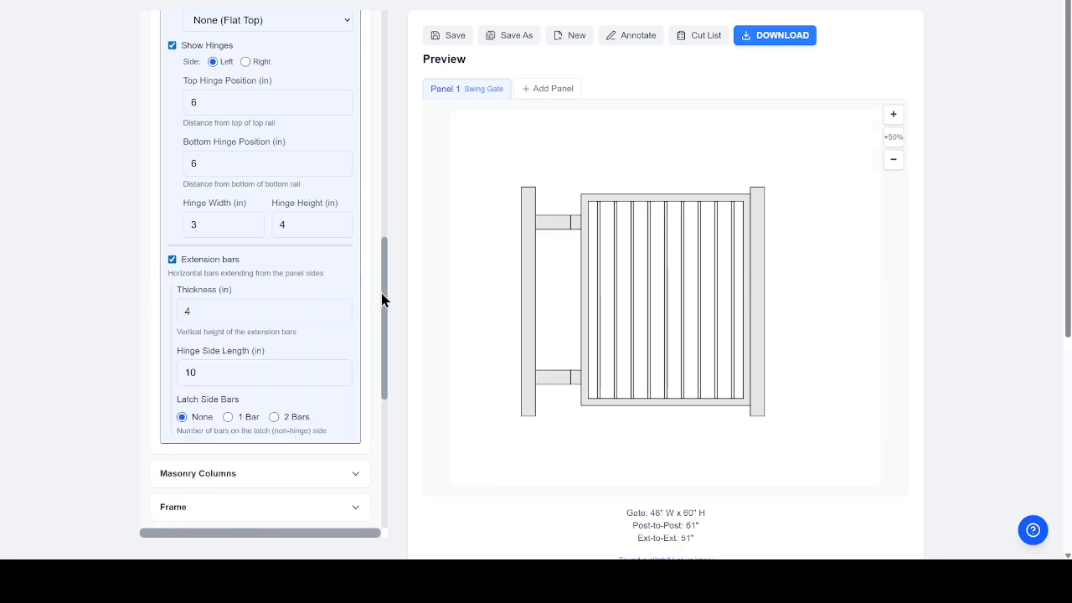
pyautogui.moveTo(385, 295); pyautogui.dragTo(383, 350)
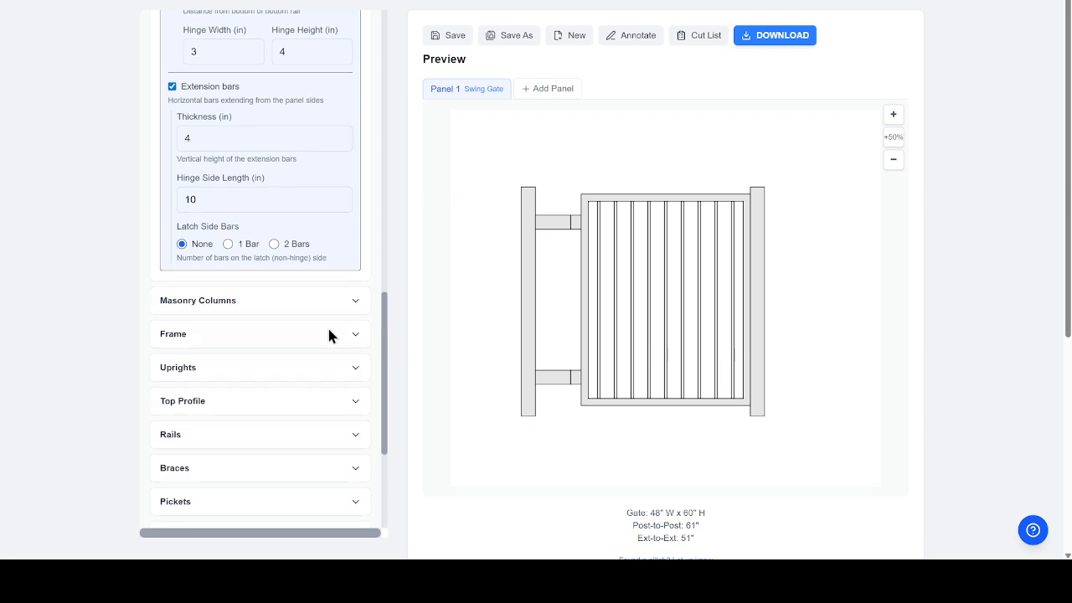
# - Add a left masonry column with Cultured Stone texture behind the hinge post
pyautogui.click(280, 304)
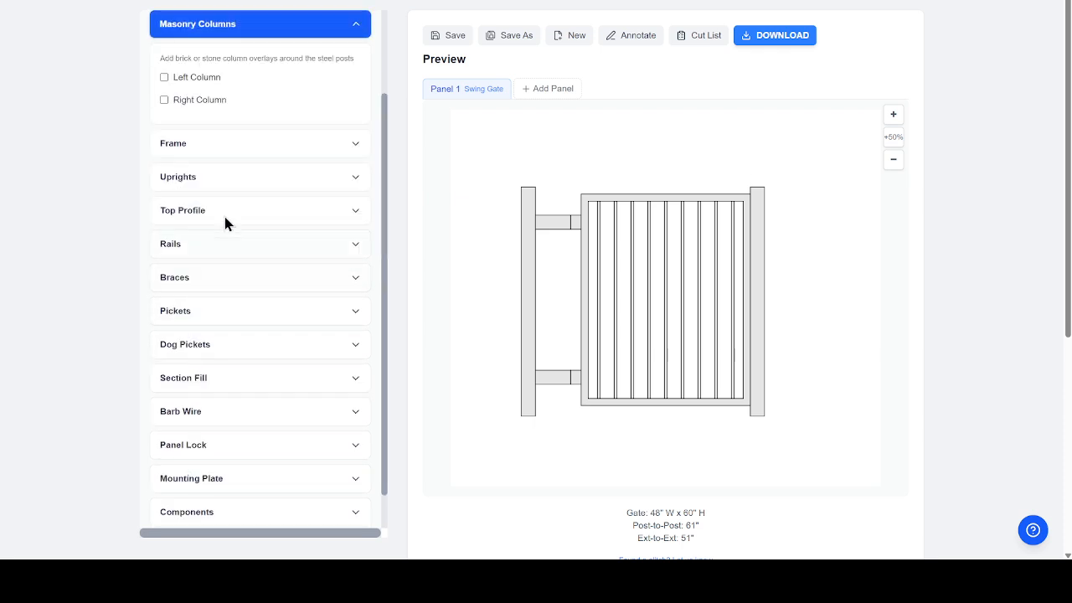
pyautogui.click(165, 78)
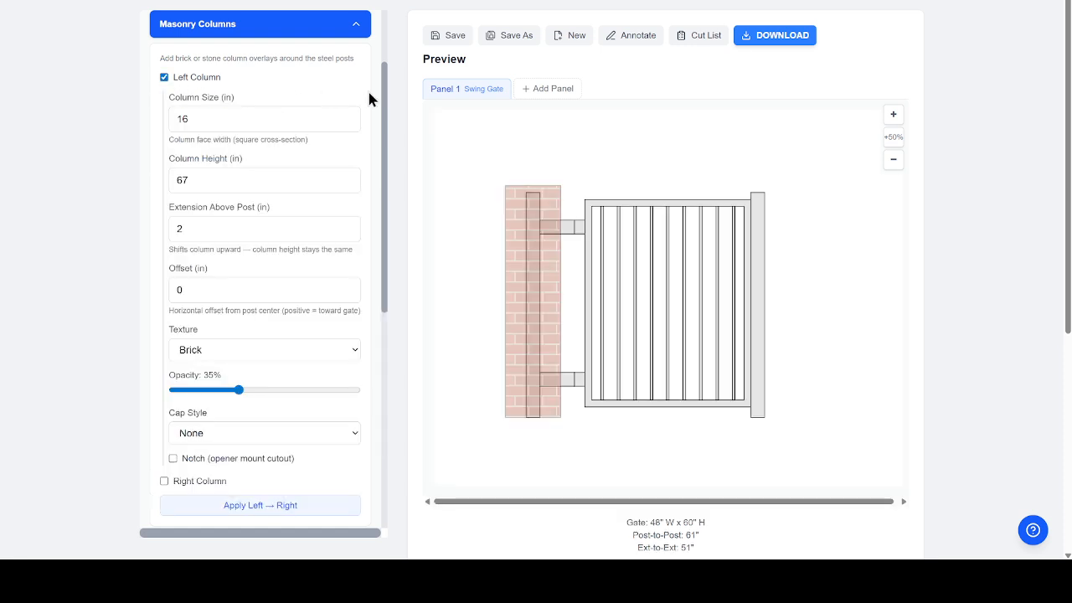
pyautogui.moveTo(385, 103); pyautogui.dragTo(384, 124)
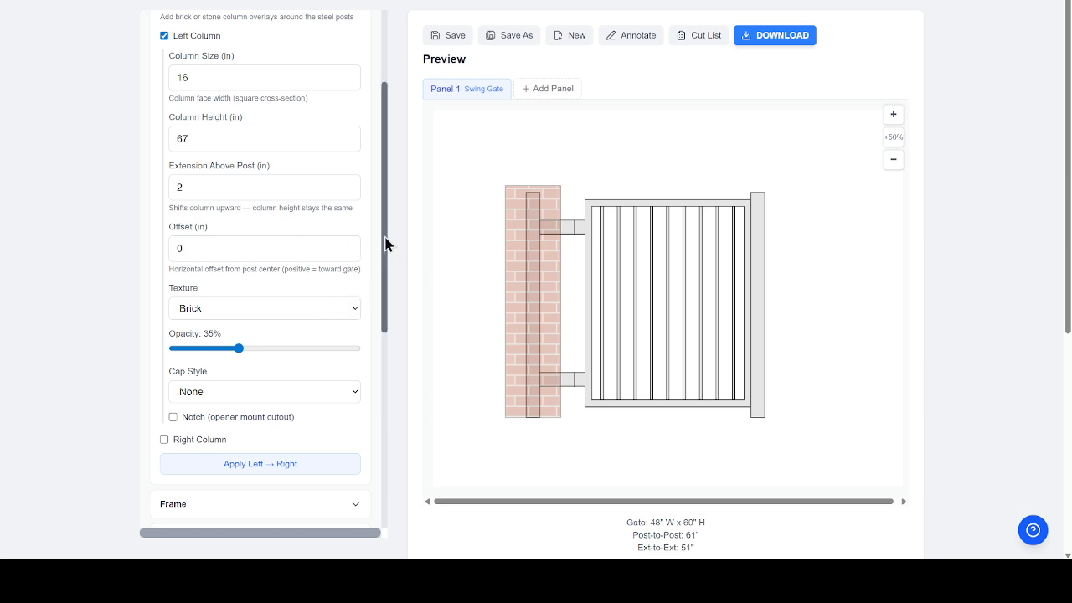
pyautogui.moveTo(384, 240); pyautogui.dragTo(382, 275)
pyautogui.click(346, 246)
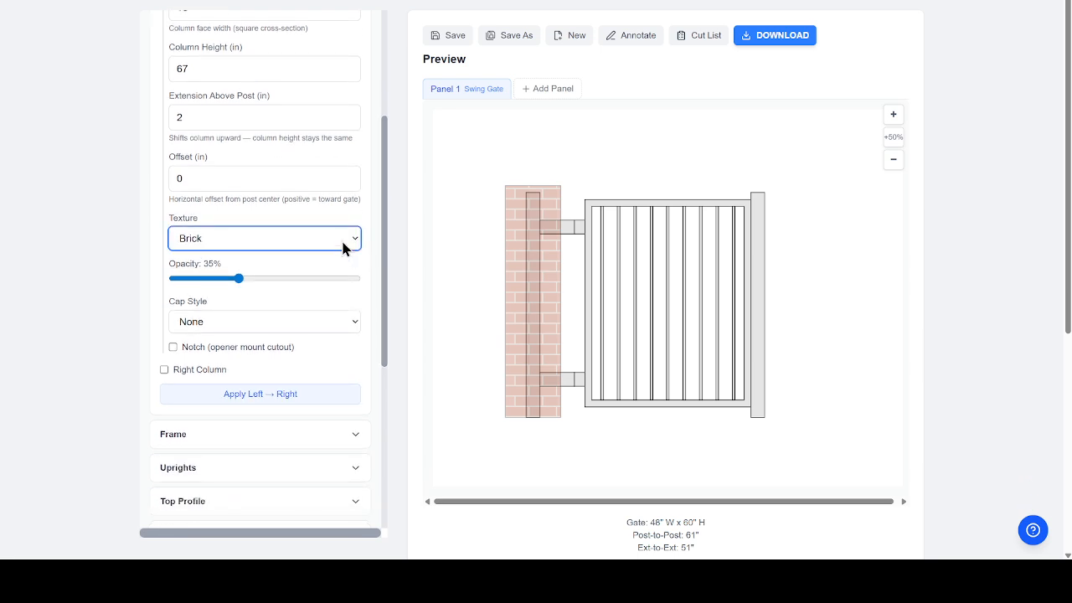
pyautogui.click(246, 287)
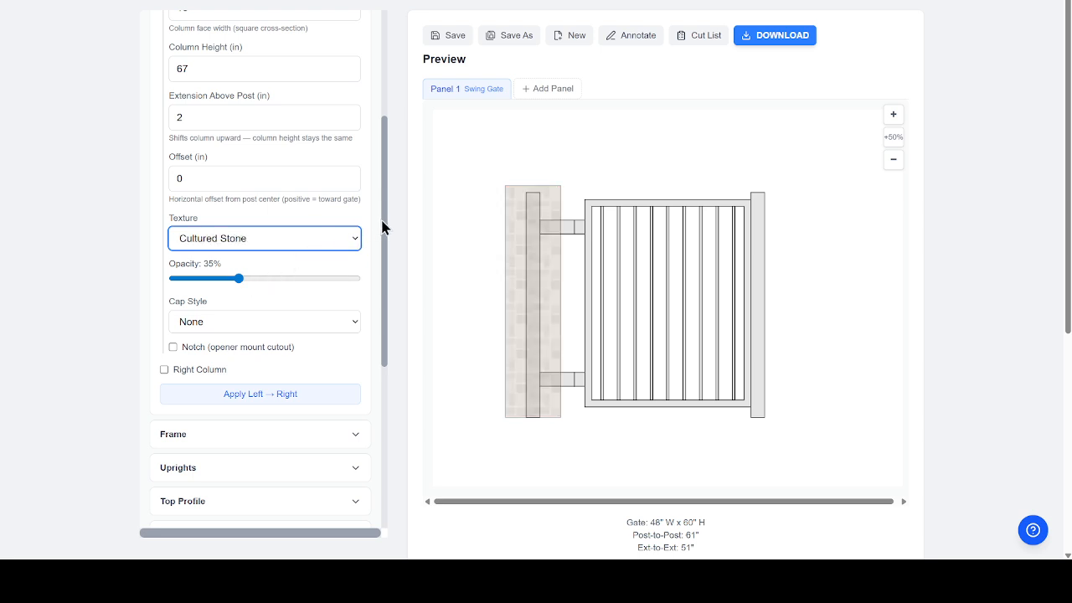
pyautogui.moveTo(383, 224); pyautogui.dragTo(393, 286)
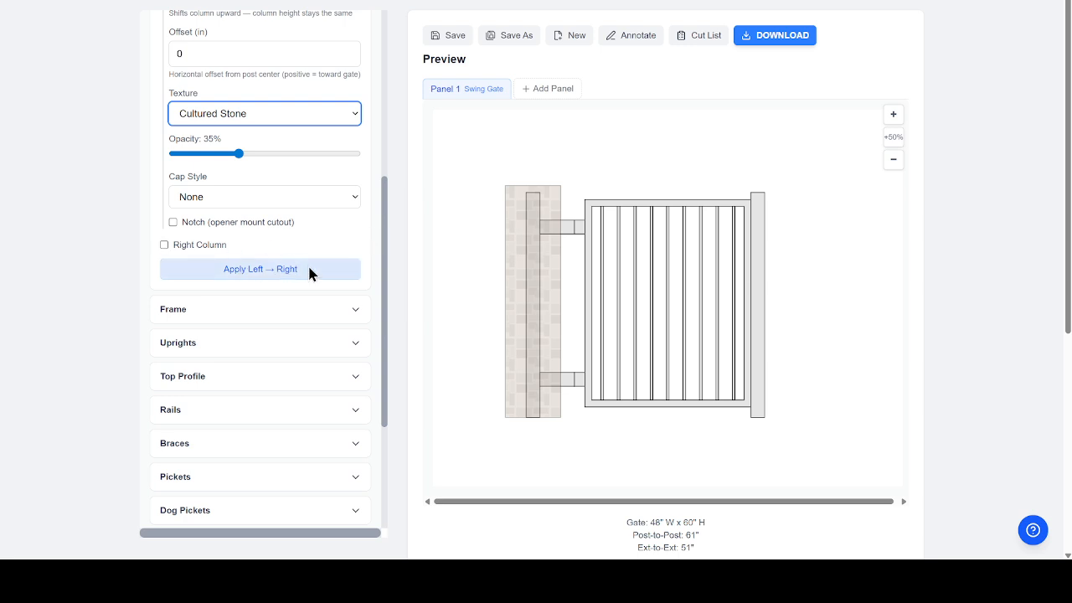
pyautogui.click(298, 317)
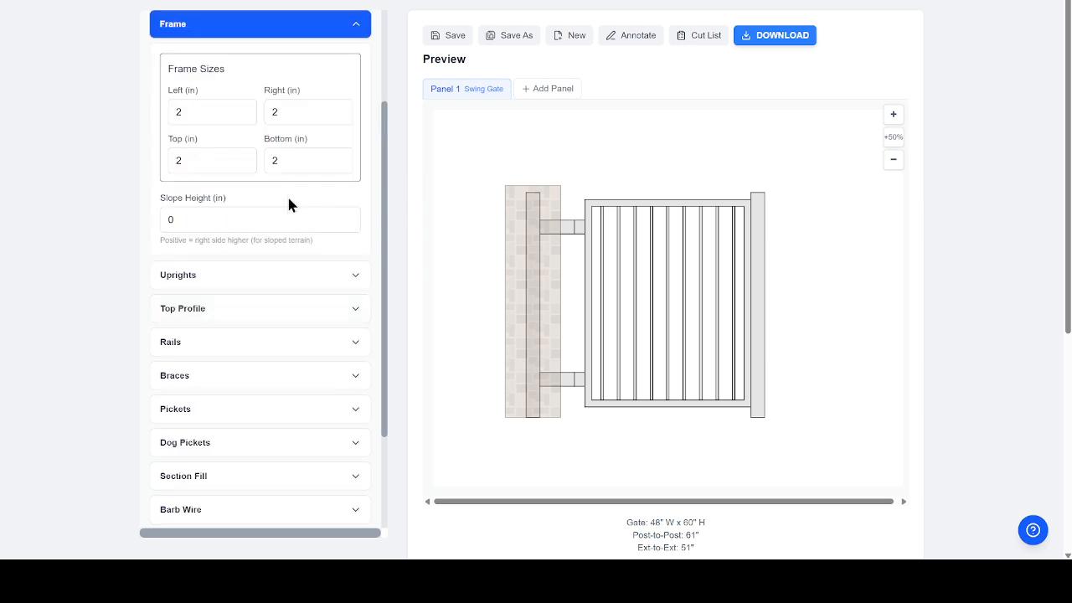
# - Set the Left, Right, Top and Bottom frame sizes to 4 in
pyautogui.doubleClick(208, 111)
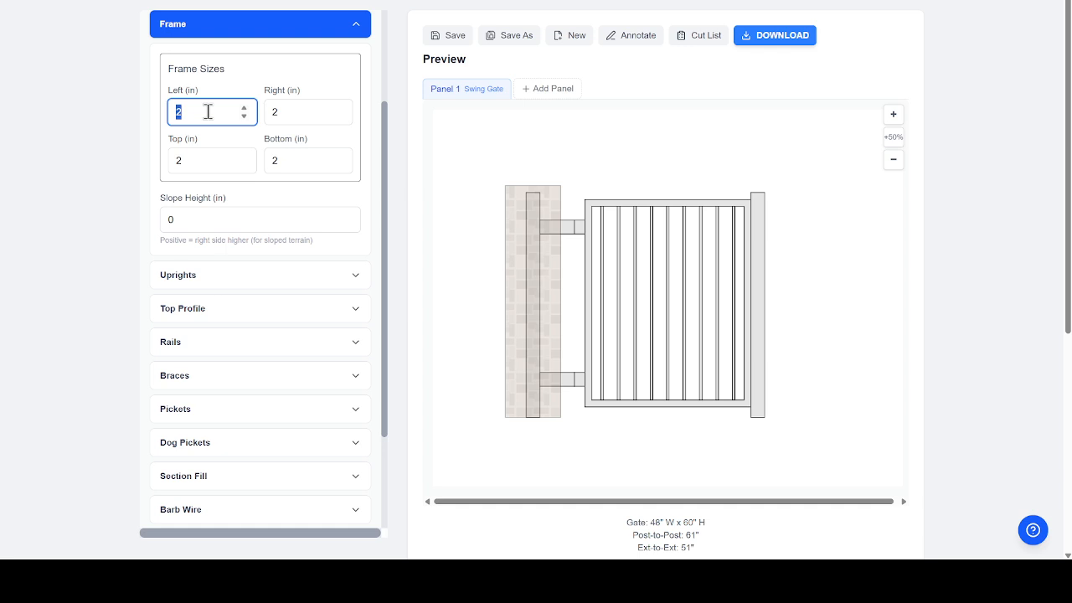
pyautogui.write('4')
pyautogui.press('Tab')
pyautogui.write('4')
pyautogui.press('Tab')
pyautogui.write('4')
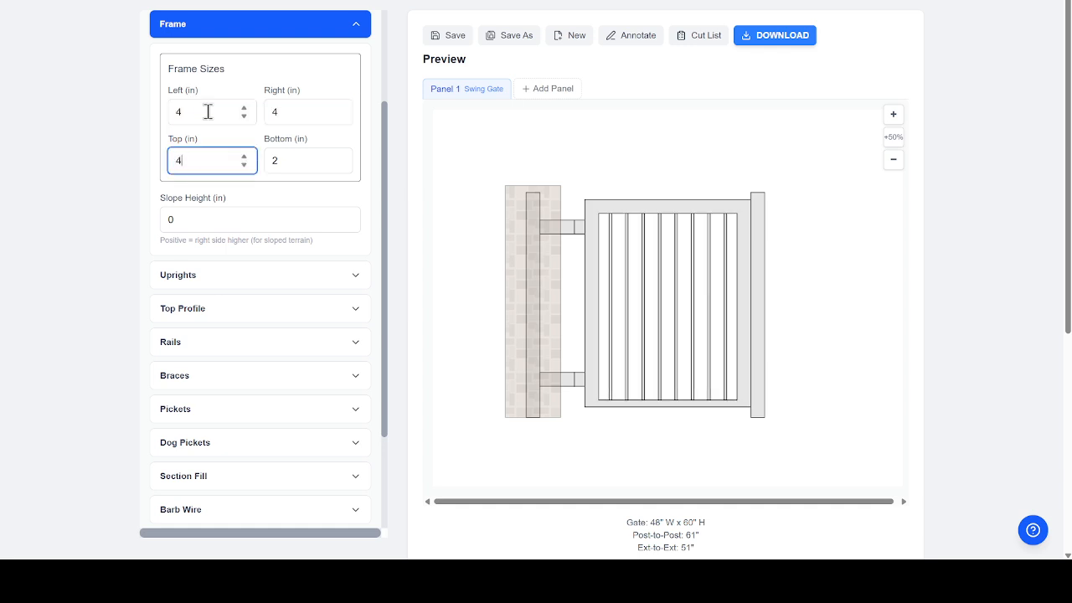
pyautogui.press('Tab')
pyautogui.write('4')
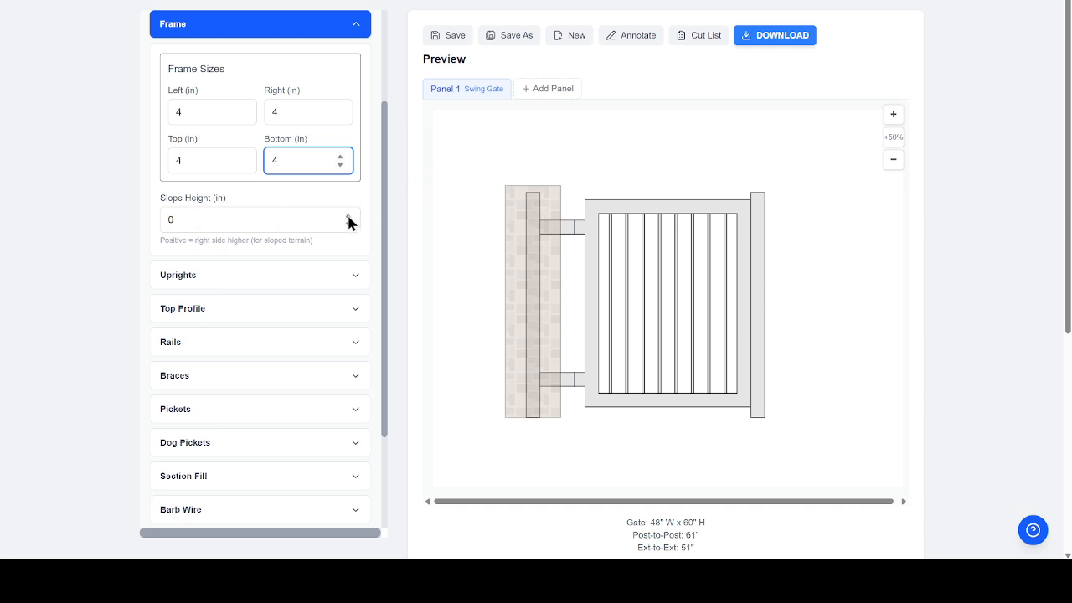
# - Try a slope height, then return it to 0 so the gate stays level
pyautogui.moveTo(348, 215); pyautogui.dragTo(349, 224)
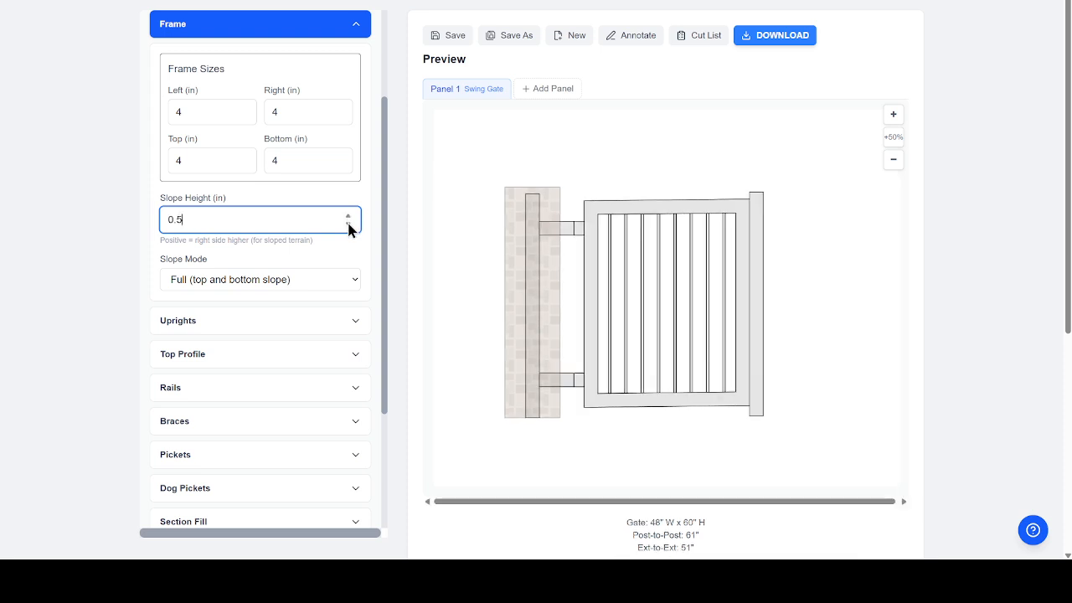
pyautogui.click(350, 225)
pyautogui.click(349, 224)
pyautogui.click(349, 224)
pyautogui.click(349, 224)
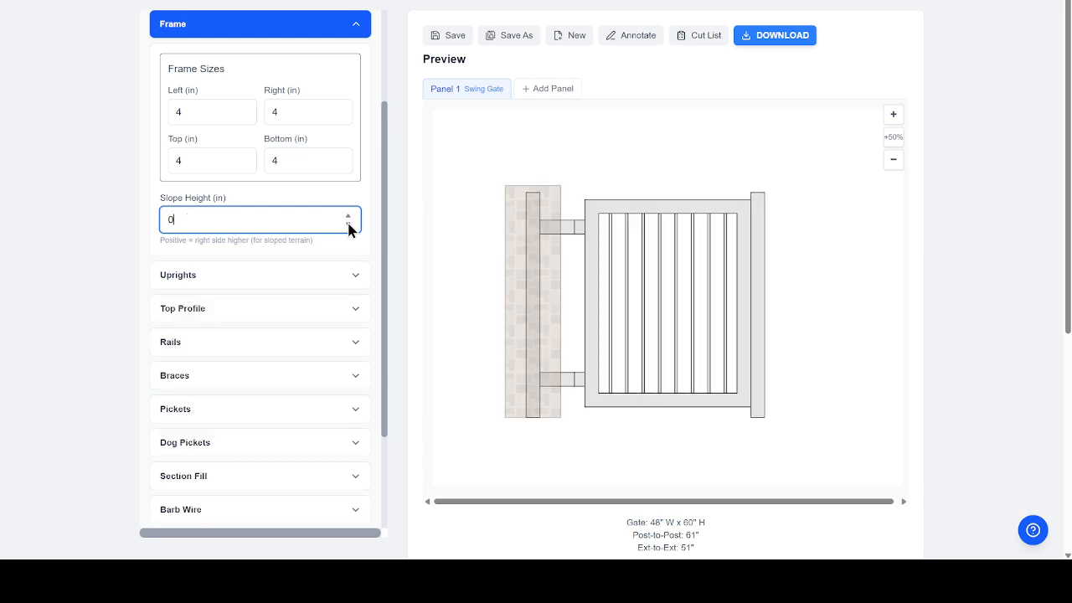
pyautogui.click(274, 277)
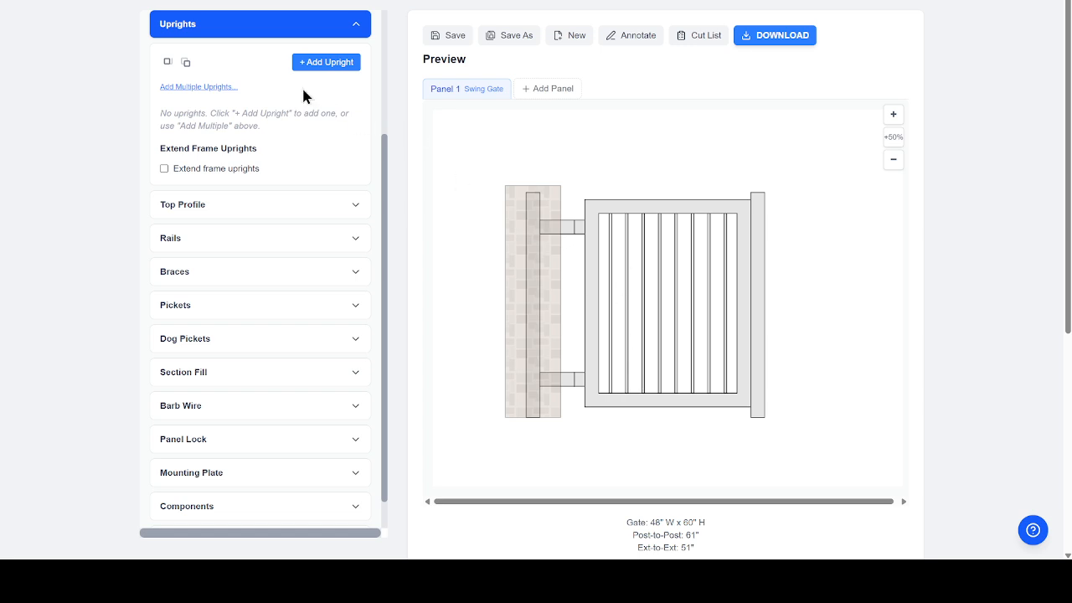
# - Add an upright 24 in from left and set its width to 6 in
pyautogui.click(321, 64)
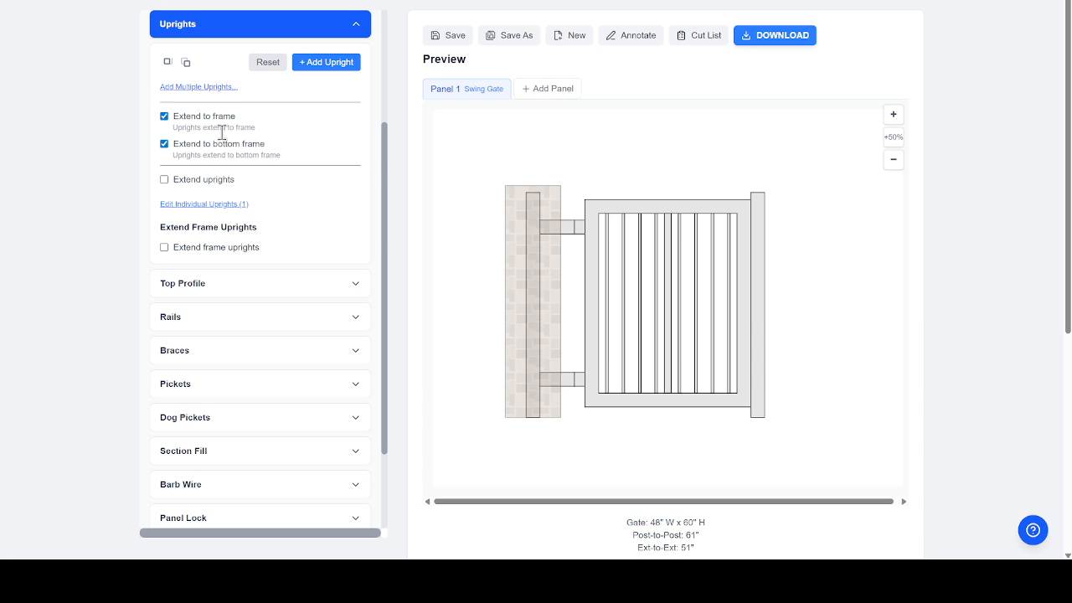
pyautogui.click(216, 205)
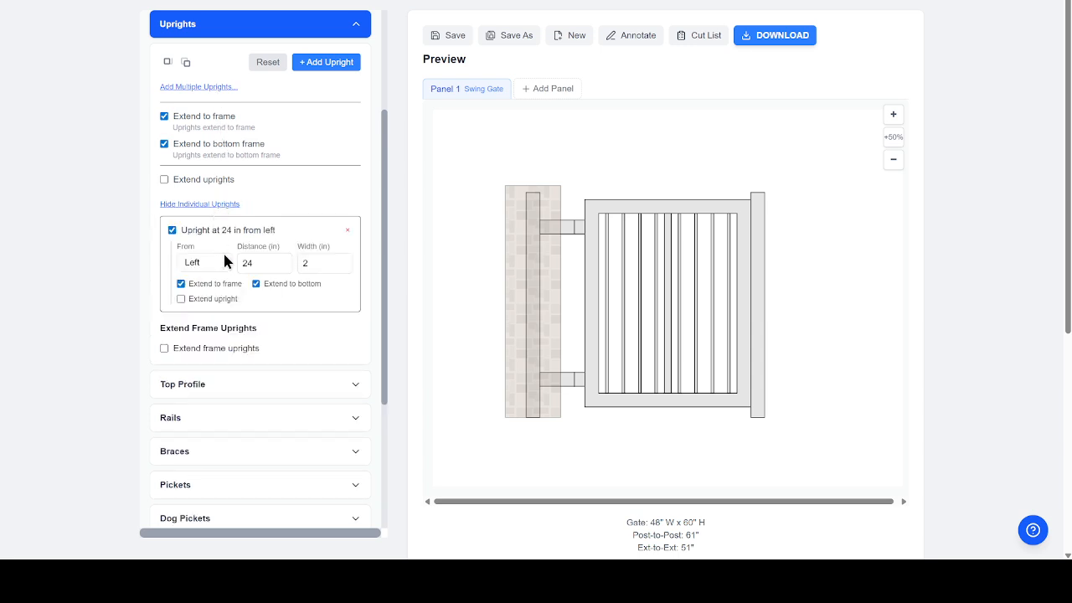
pyautogui.doubleClick(316, 262)
pyautogui.write('6')
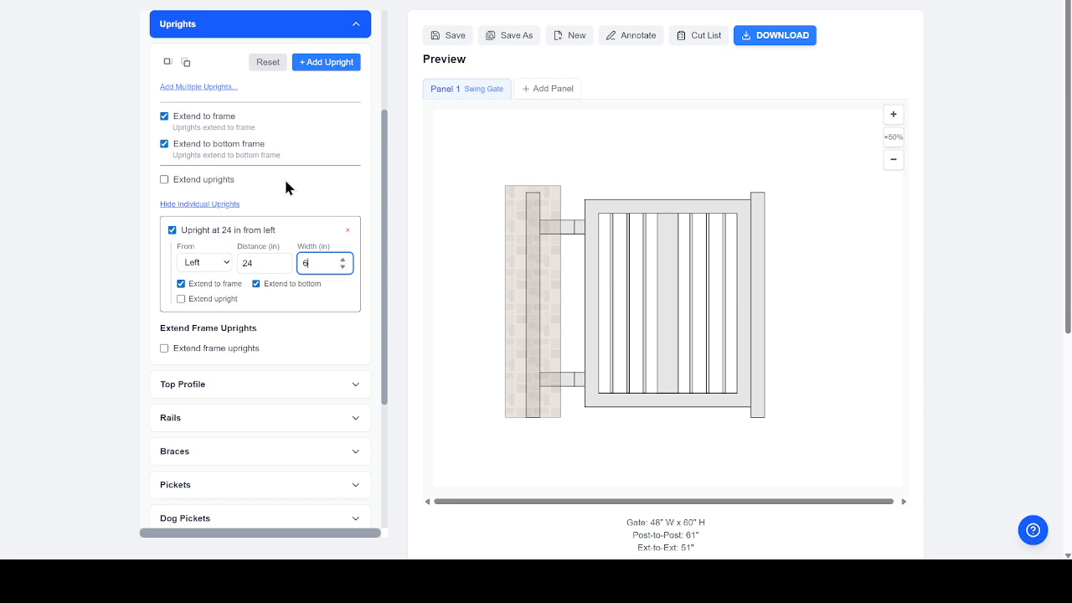
# - Extend the uprights and the frame uprights 2 in above the frame
pyautogui.click(163, 179)
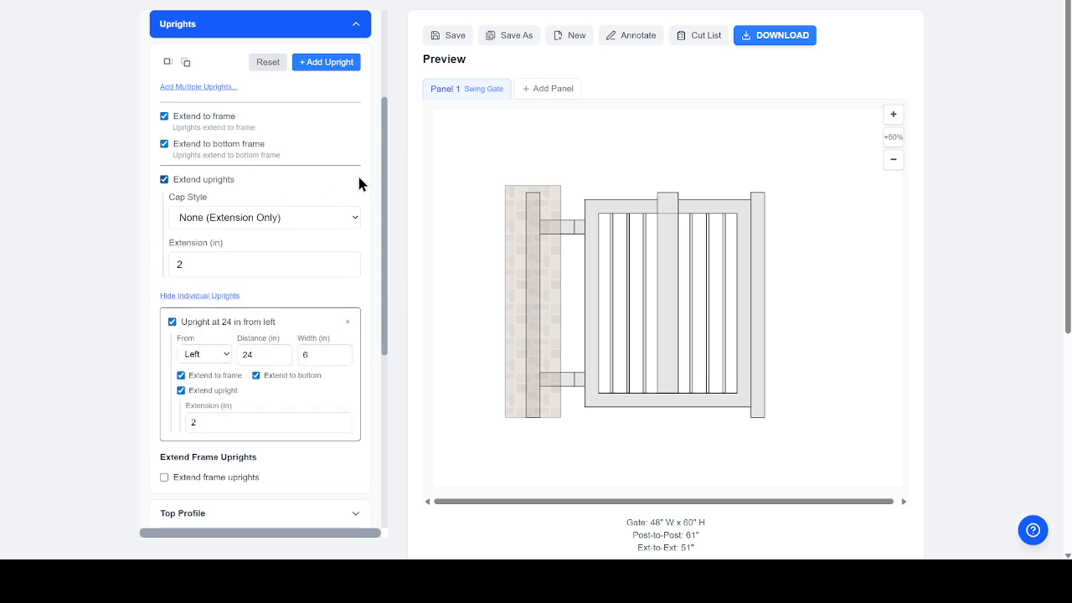
pyautogui.moveTo(383, 162); pyautogui.dragTo(378, 229)
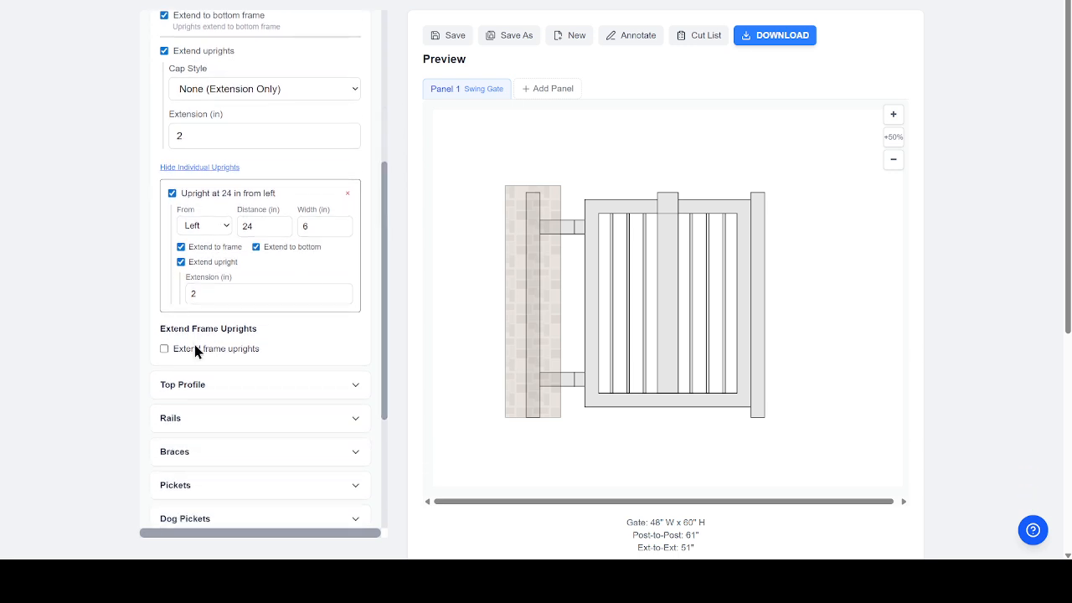
pyautogui.click(164, 349)
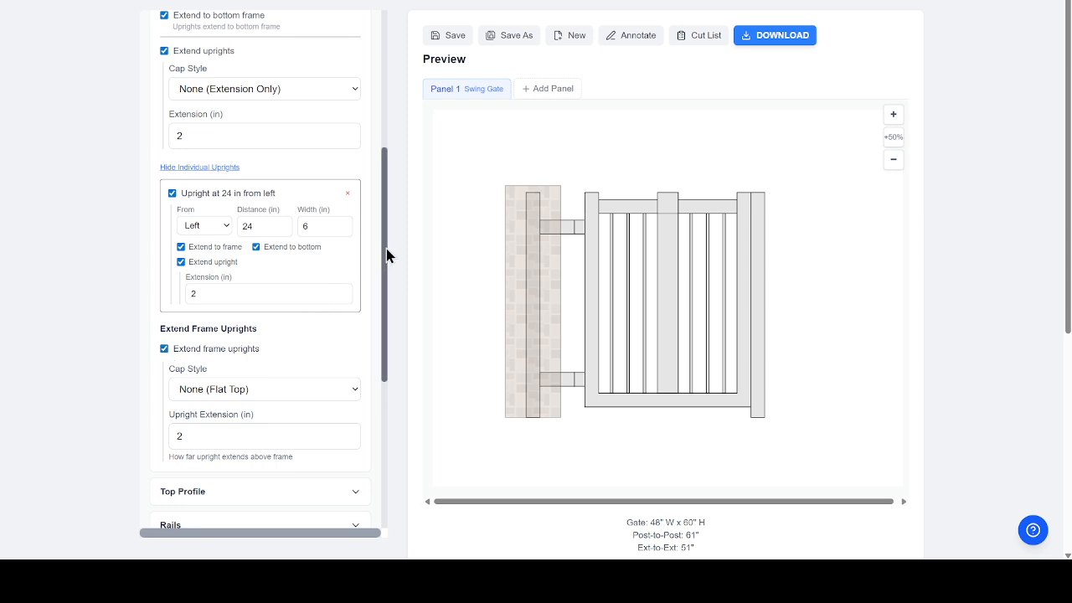
pyautogui.moveTo(387, 255); pyautogui.dragTo(385, 366)
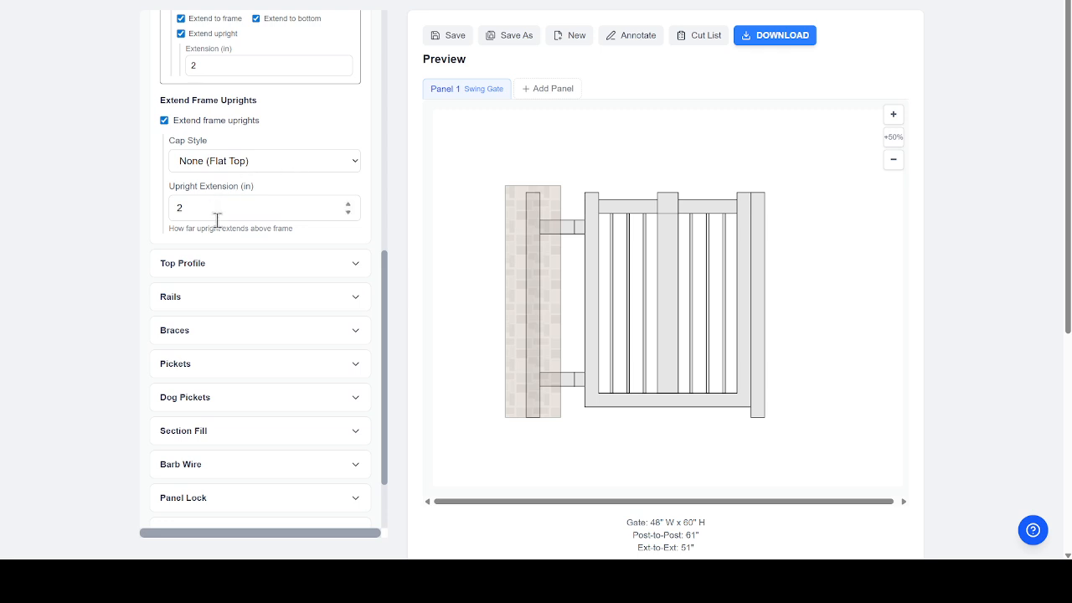
pyautogui.click(284, 262)
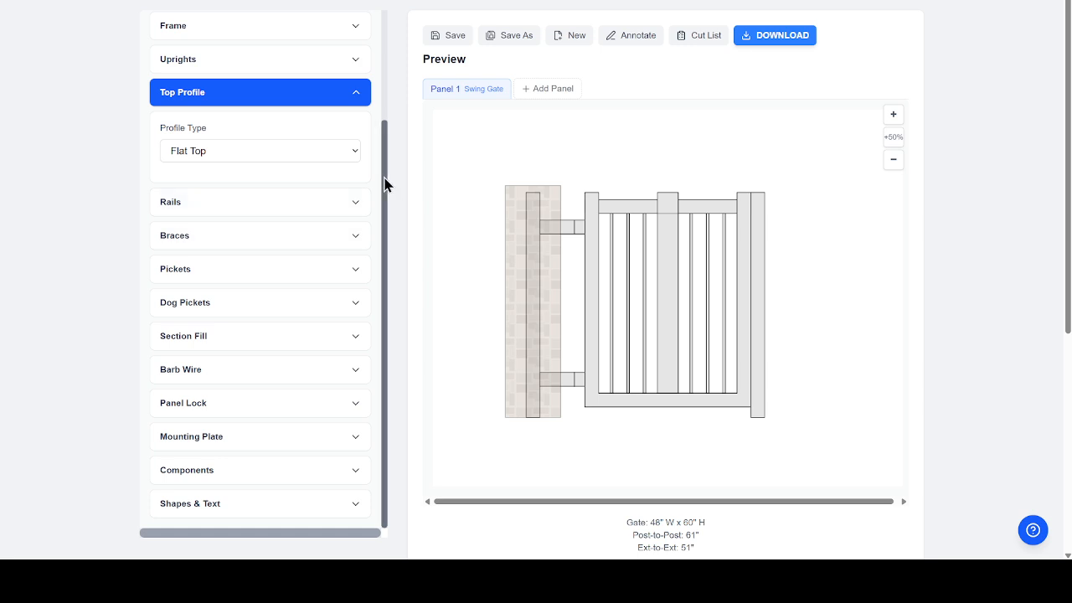
pyautogui.moveTo(385, 181); pyautogui.dragTo(383, 24)
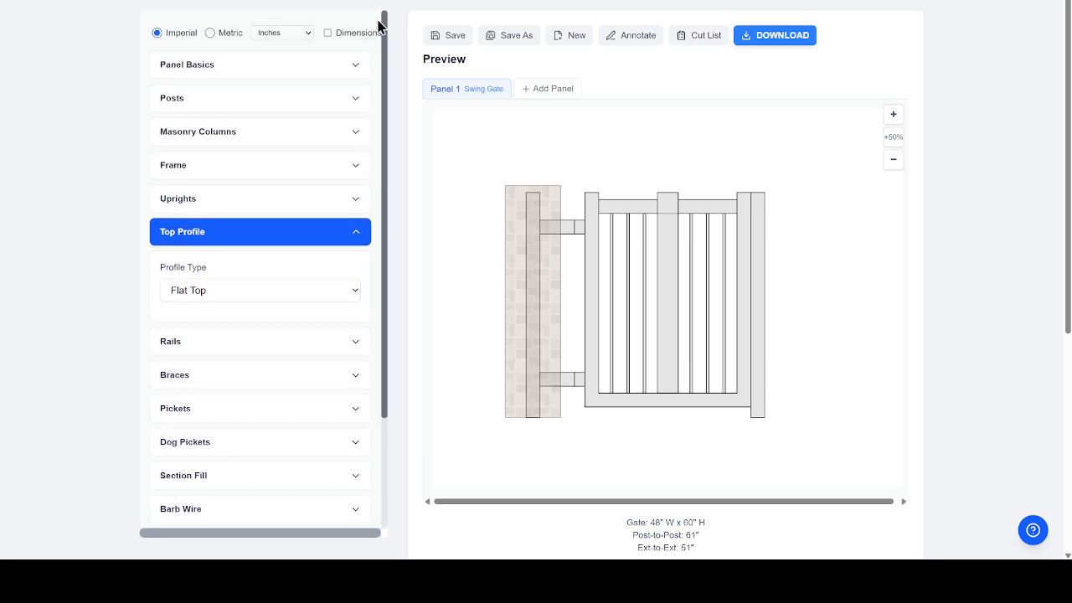
# - Change Panel Width feet from 4 to 16, giving 192" W and 205" post-to-post
pyautogui.click(263, 64)
pyautogui.doubleClick(188, 211)
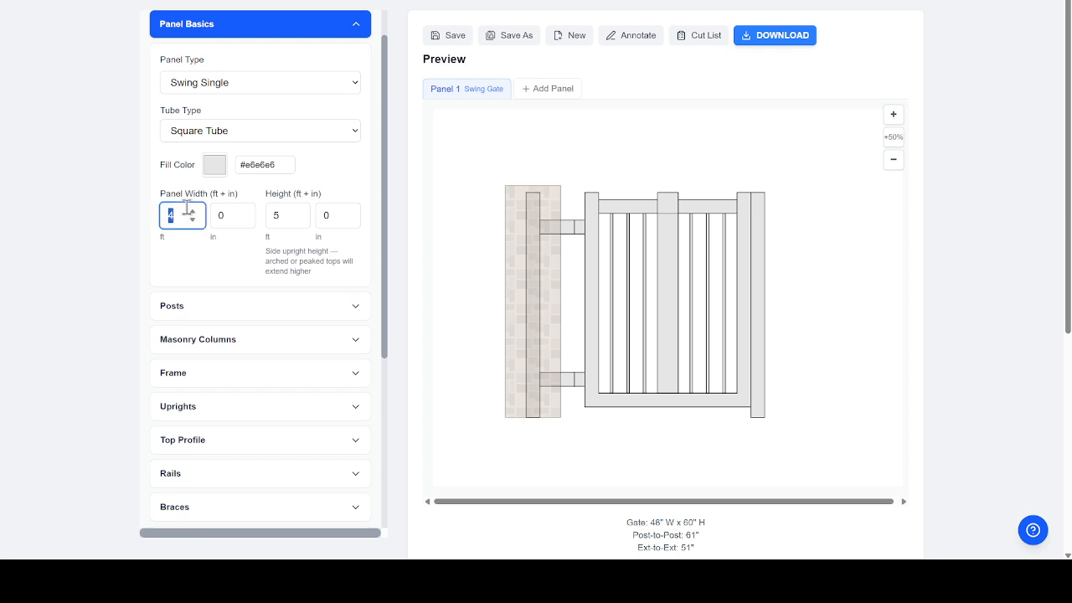
pyautogui.write('16')
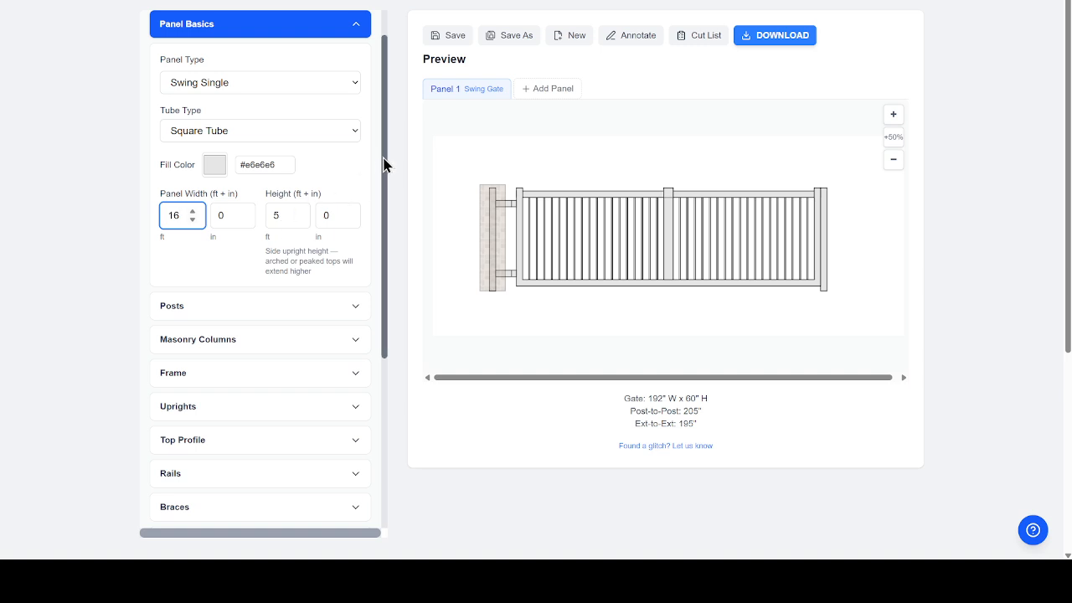
pyautogui.moveTo(384, 165); pyautogui.dragTo(381, 309)
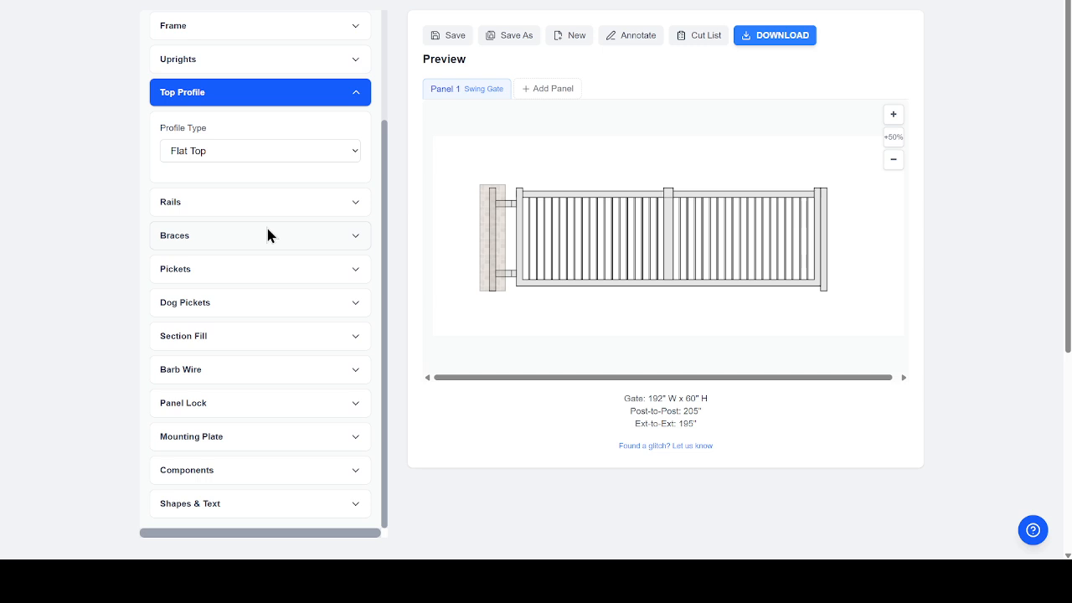
# - Change the top profile from Flat Top to Arched, then to Compound Arch (Camelback) with 12 in peak
pyautogui.click(342, 153)
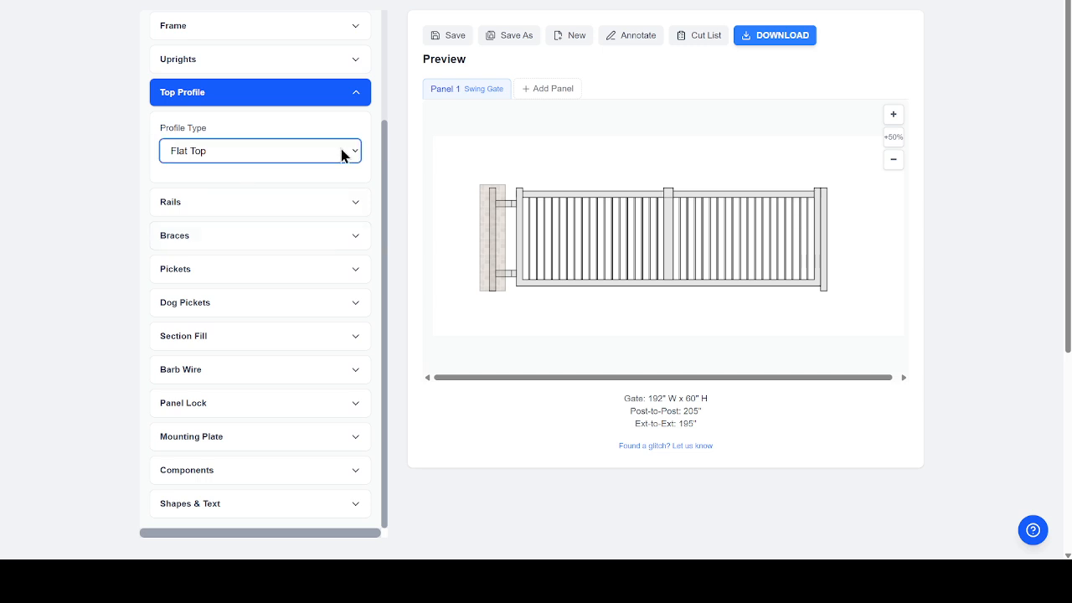
pyautogui.click(224, 185)
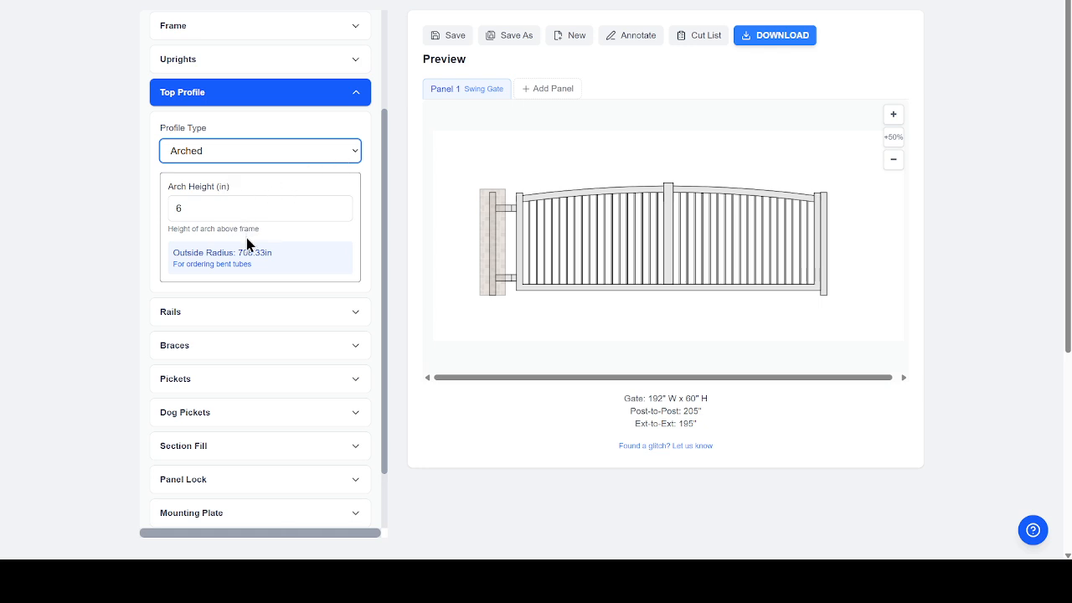
pyautogui.press('Down')
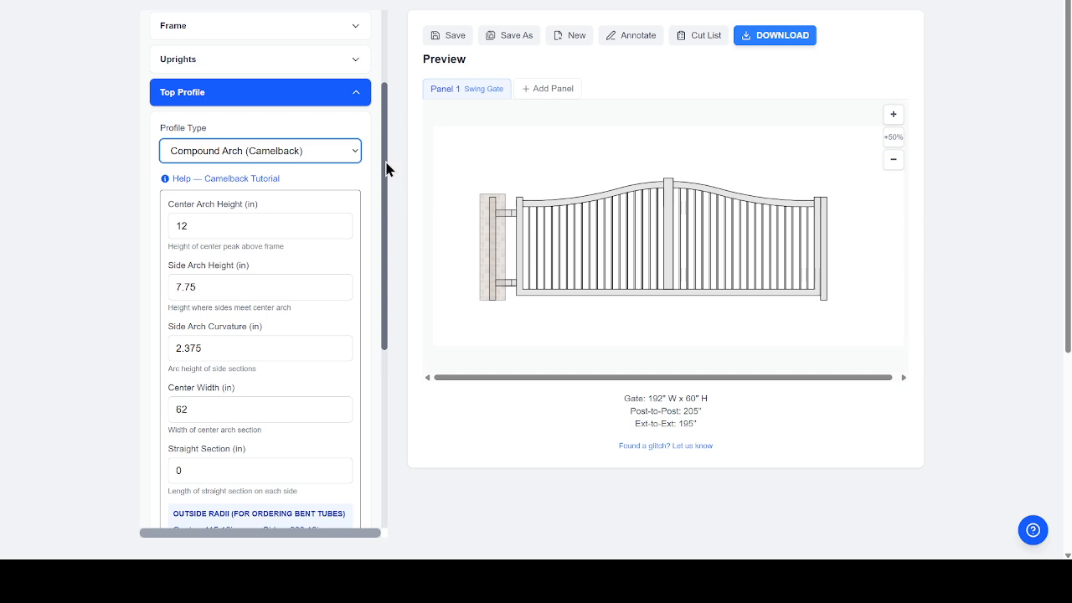
pyautogui.moveTo(386, 168); pyautogui.dragTo(383, 227)
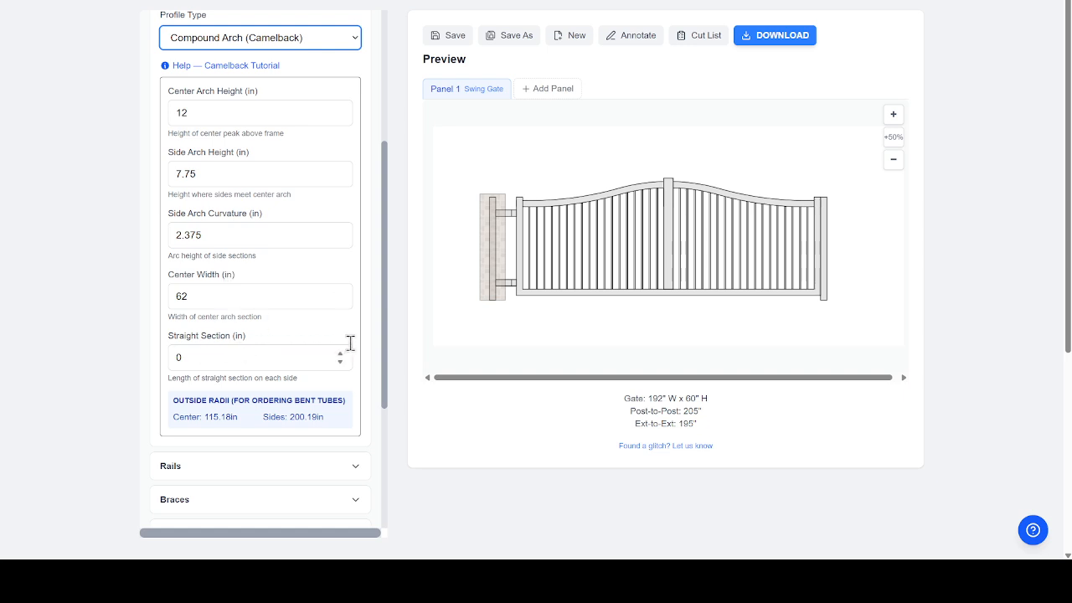
pyautogui.scroll(-1, 384, 272)
pyautogui.moveTo(381, 286); pyautogui.dragTo(382, 354)
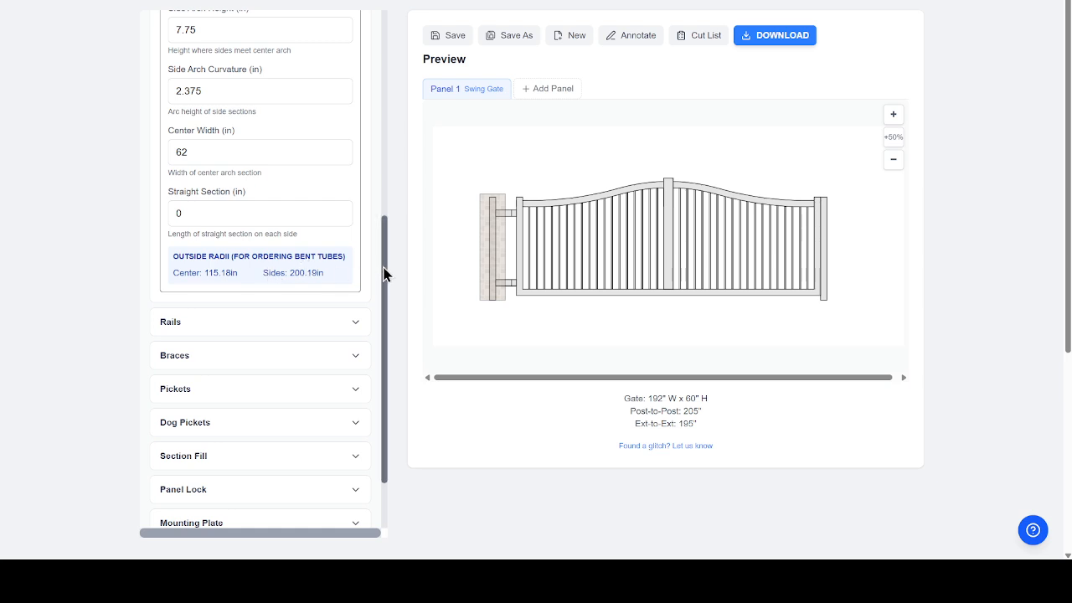
pyautogui.moveTo(383, 273); pyautogui.dragTo(385, 311)
# - Add two equally spaced 1 in rails and make the second rail Flat (Straight)
pyautogui.click(287, 248)
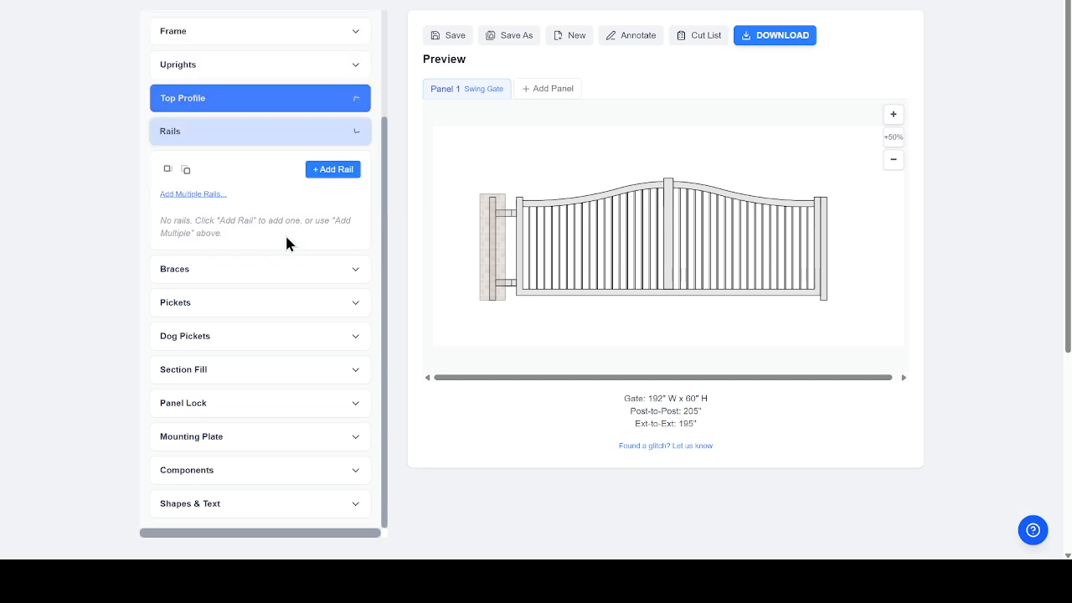
pyautogui.click(205, 195)
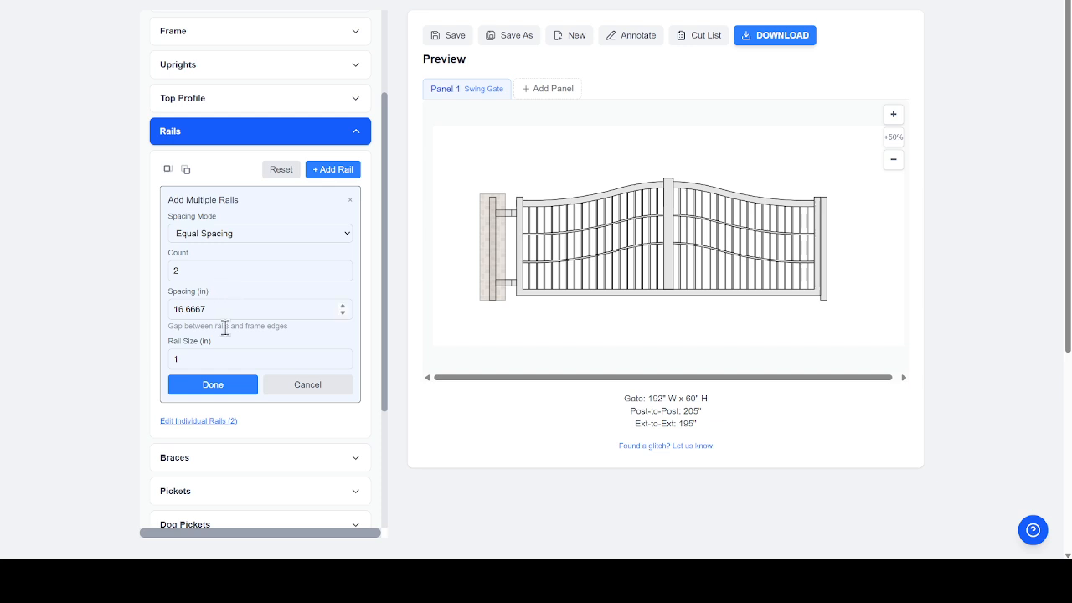
pyautogui.click(210, 422)
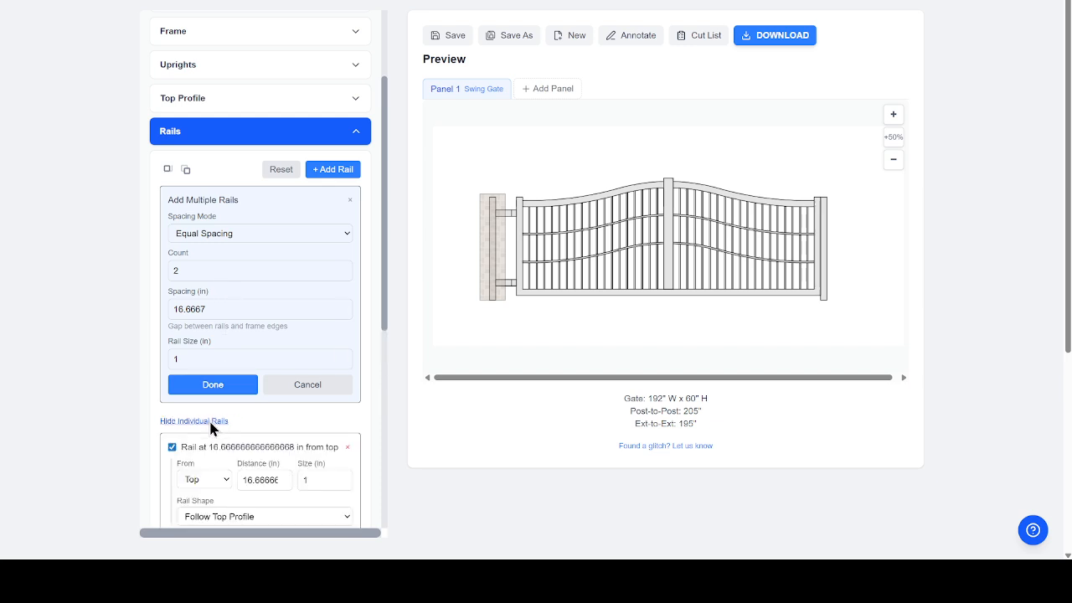
pyautogui.moveTo(384, 262); pyautogui.dragTo(387, 311)
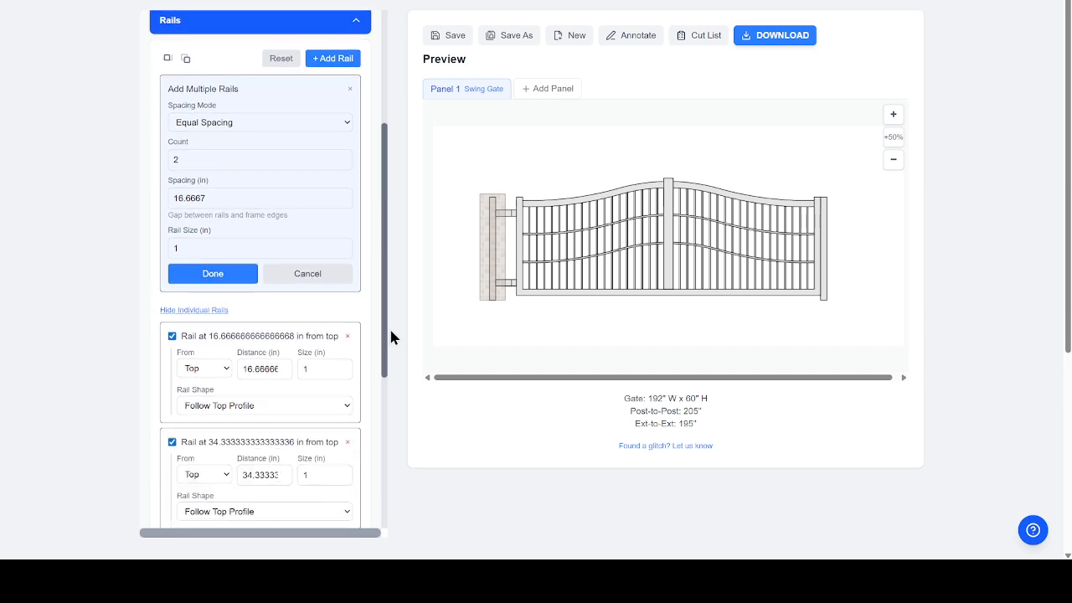
pyautogui.scroll(-1, 390, 351)
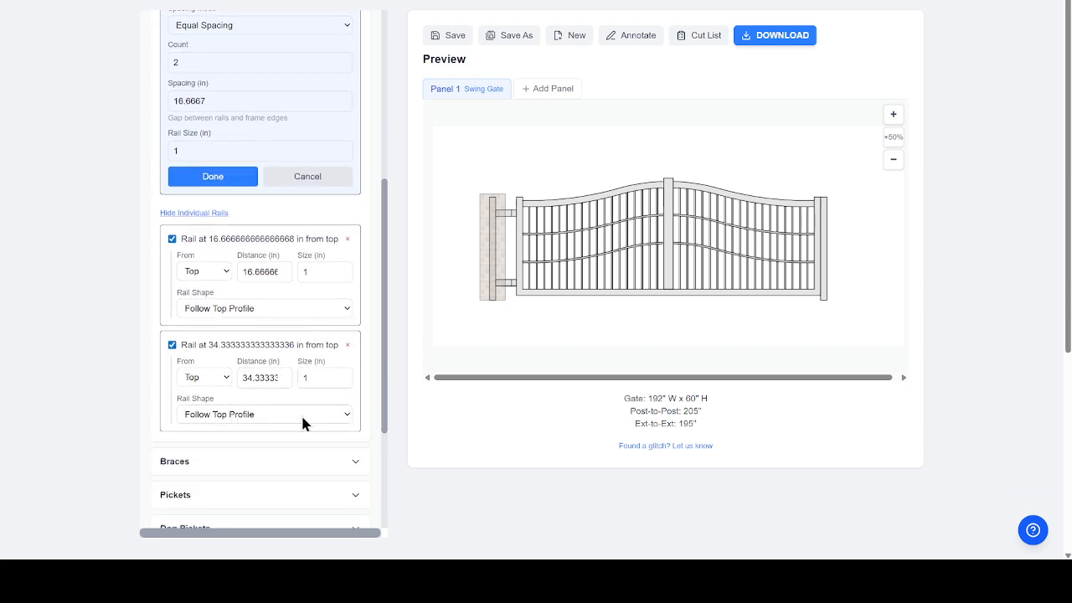
pyautogui.click(345, 417)
pyautogui.click(255, 434)
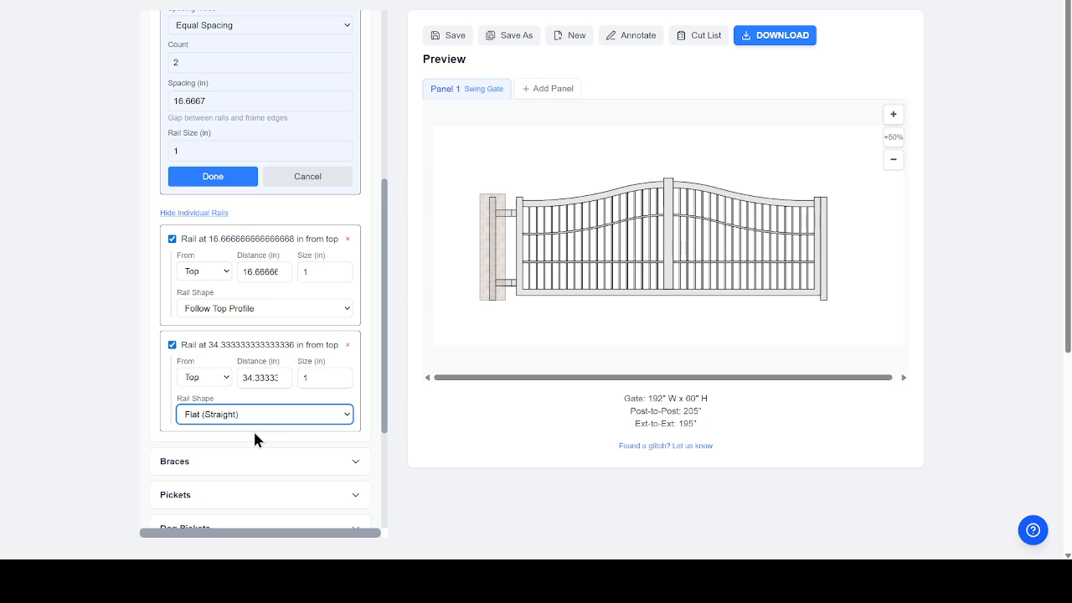
pyautogui.scroll(-1, 386, 344)
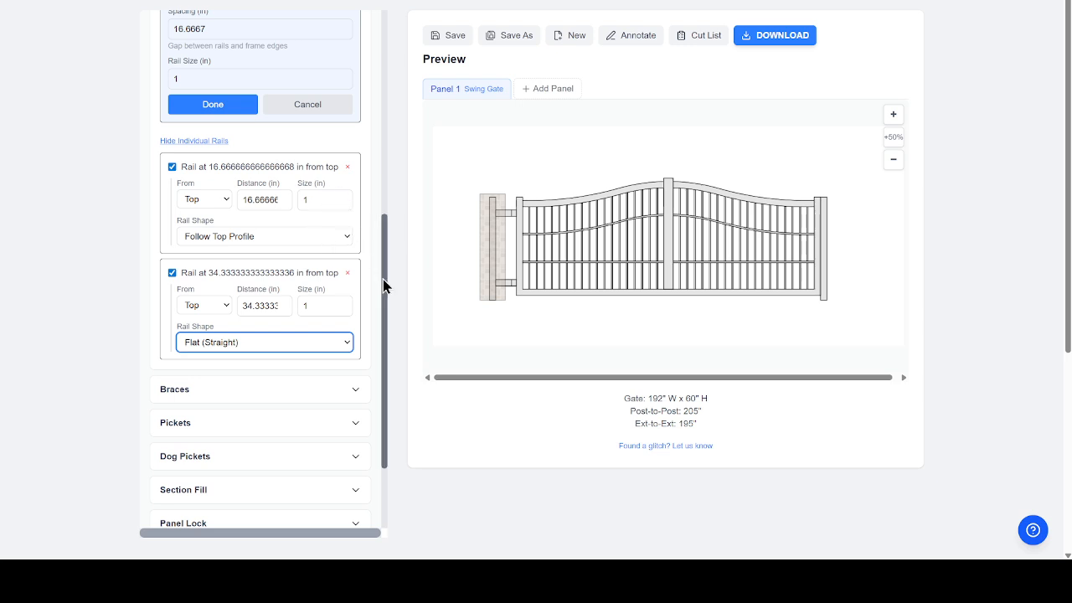
pyautogui.click(277, 388)
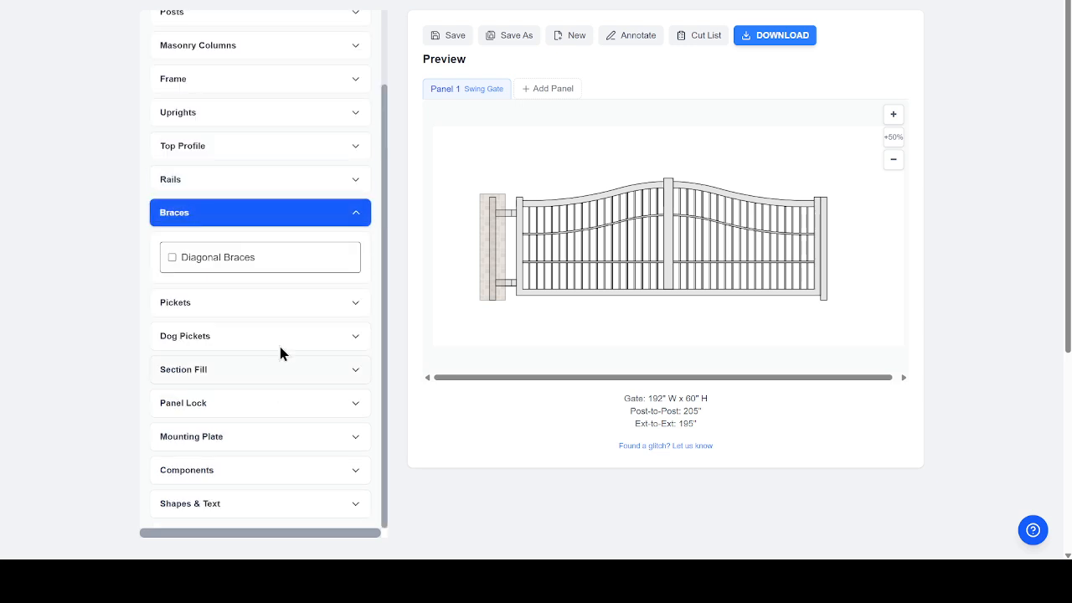
# - Try per-section braces (Section 1 '/', Section 2 '\'), then turn Diagonal Braces off
pyautogui.click(172, 259)
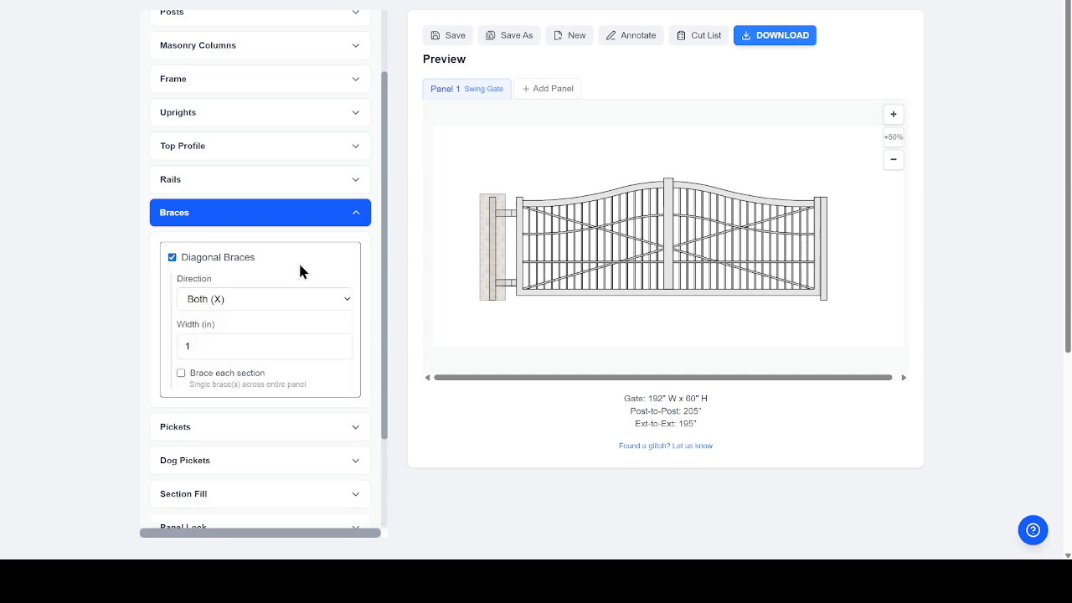
pyautogui.click(181, 373)
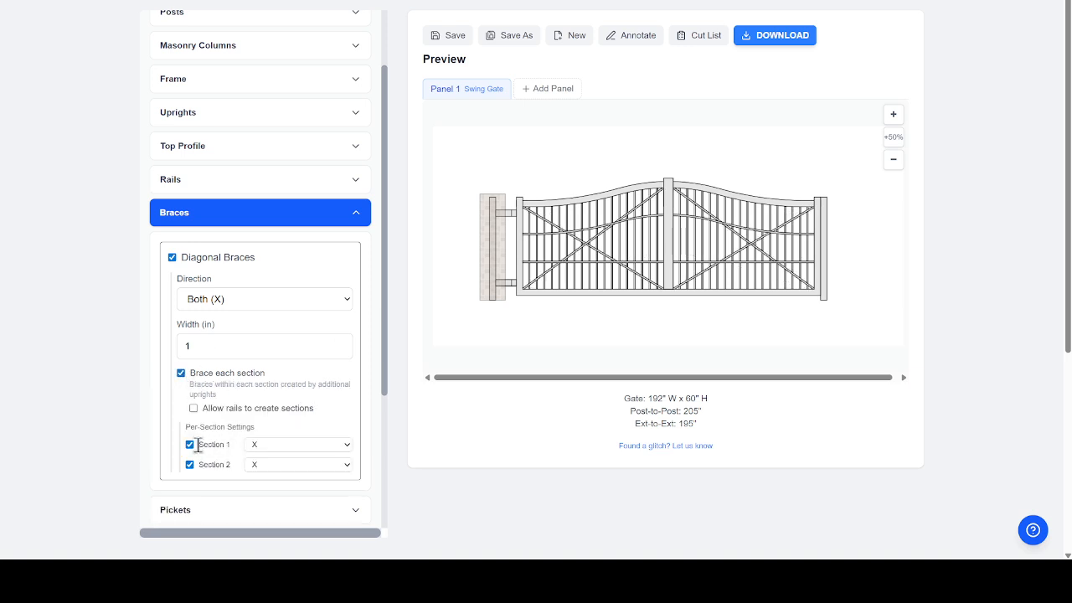
pyautogui.click(347, 449)
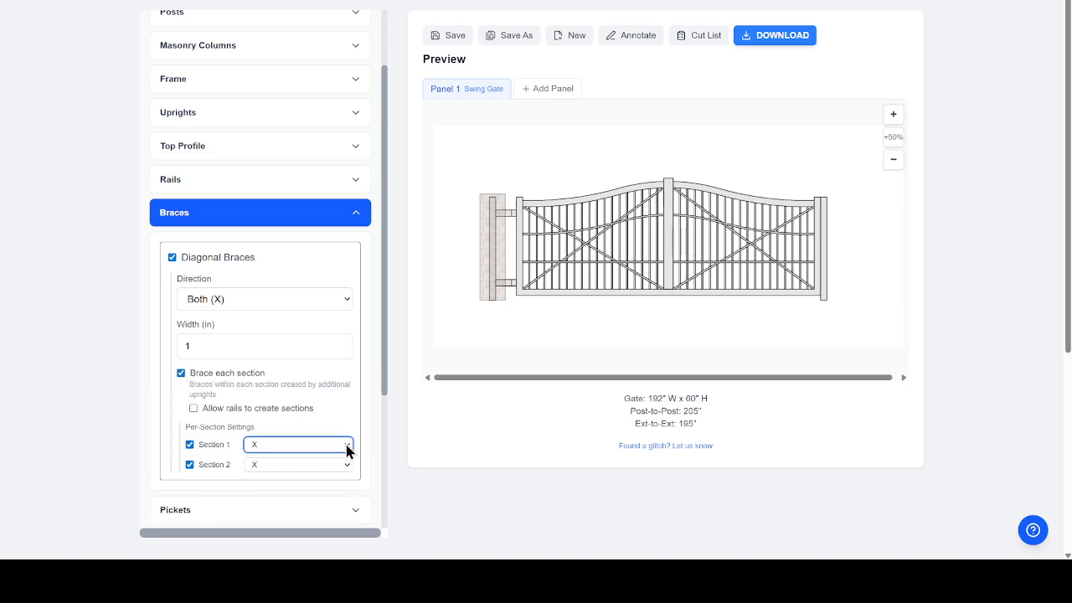
pyautogui.click(279, 477)
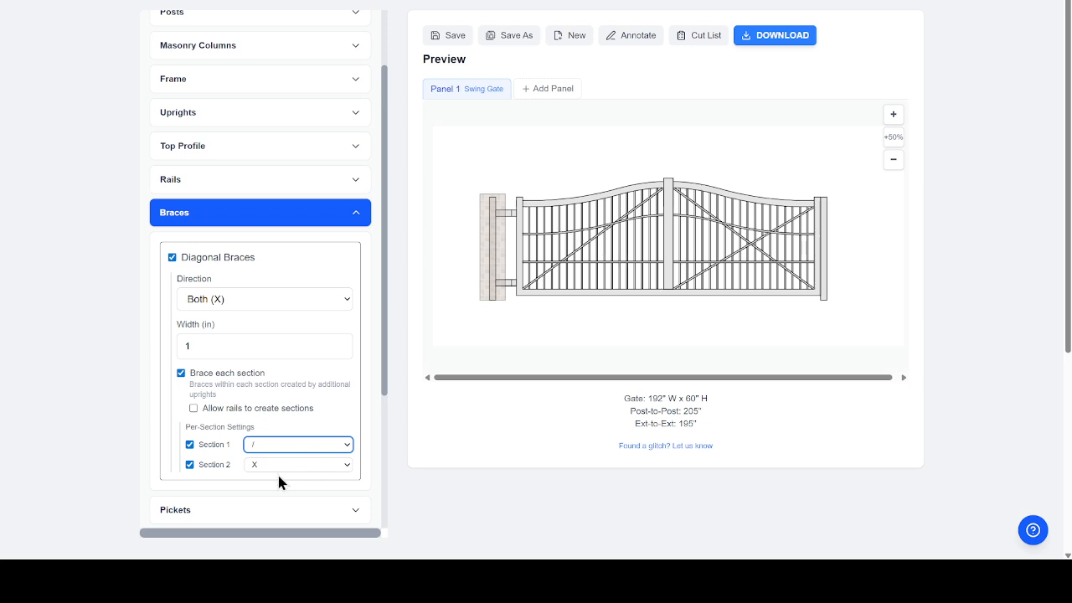
pyautogui.click(349, 474)
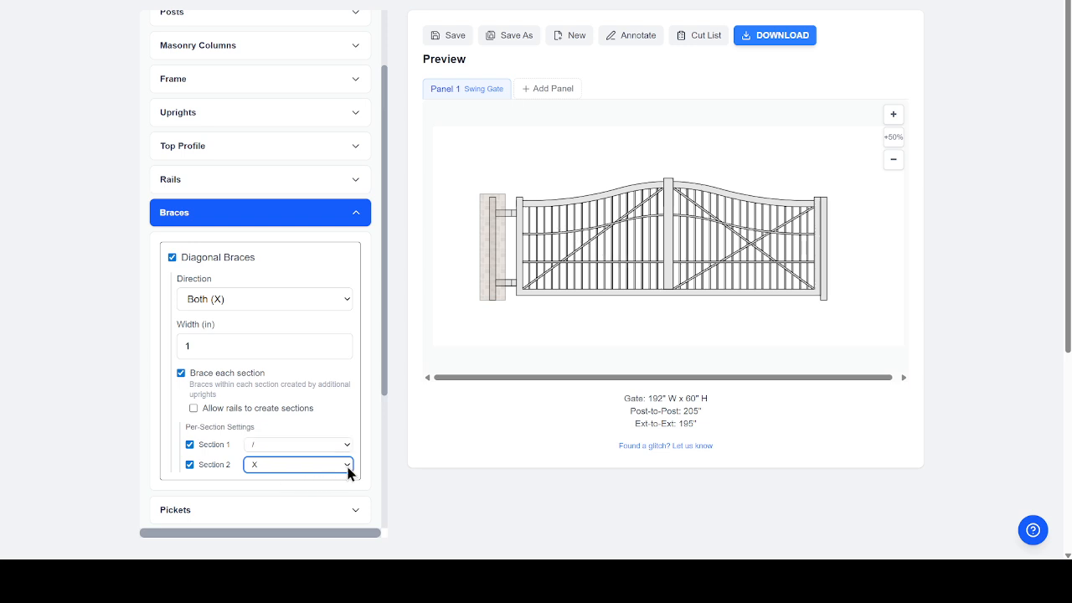
pyautogui.click(293, 484)
pyautogui.click(173, 257)
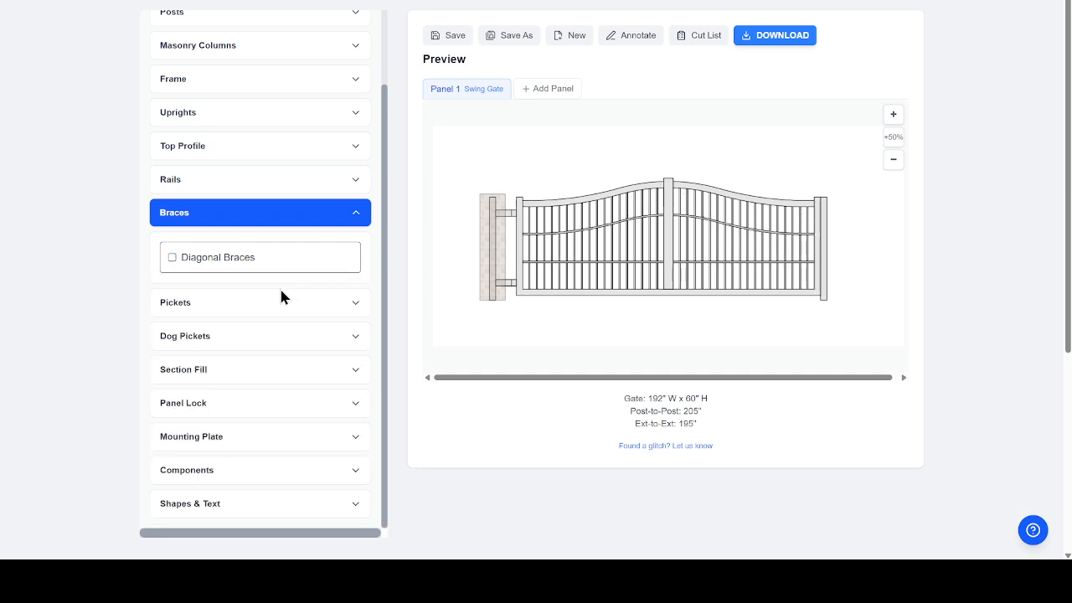
pyautogui.click(259, 305)
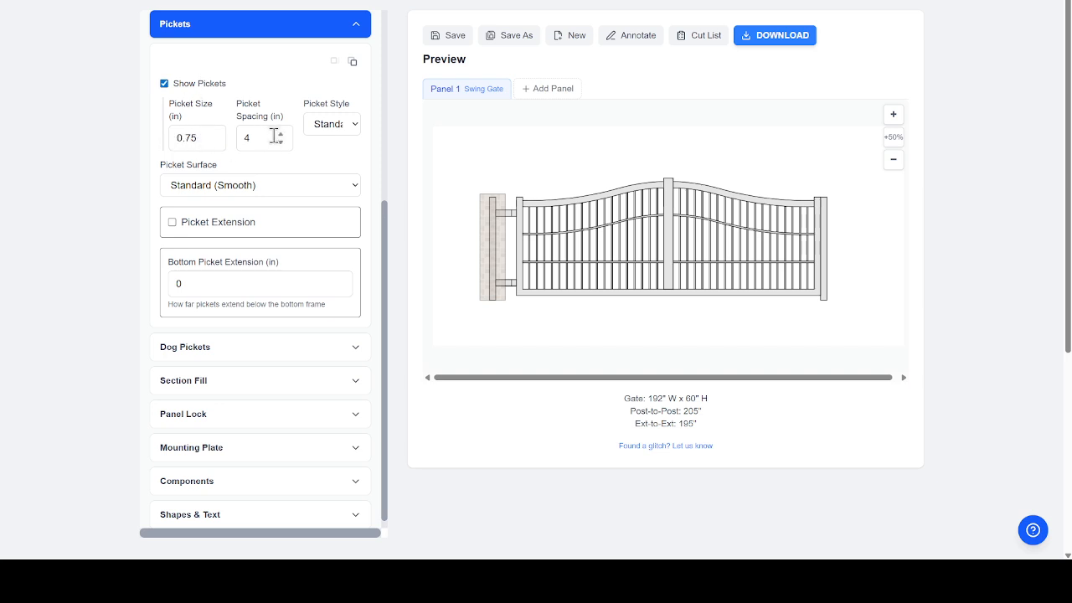
# - Keep Standard style and Smooth surface on the pickets, and extend them 4 in above the arched frame
pyautogui.click(350, 123)
pyautogui.click(344, 159)
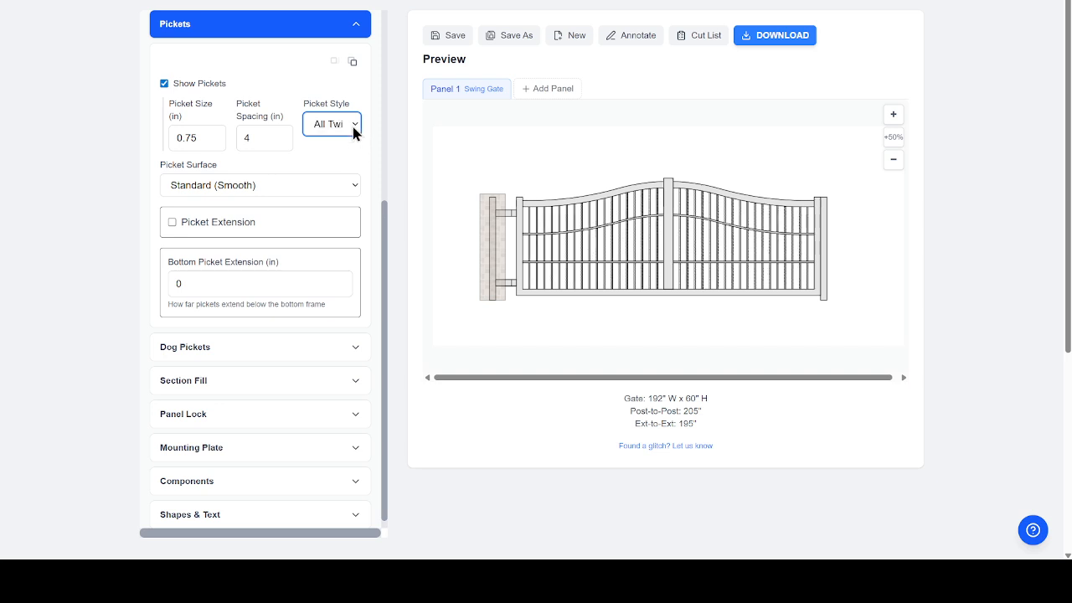
pyautogui.click(348, 147)
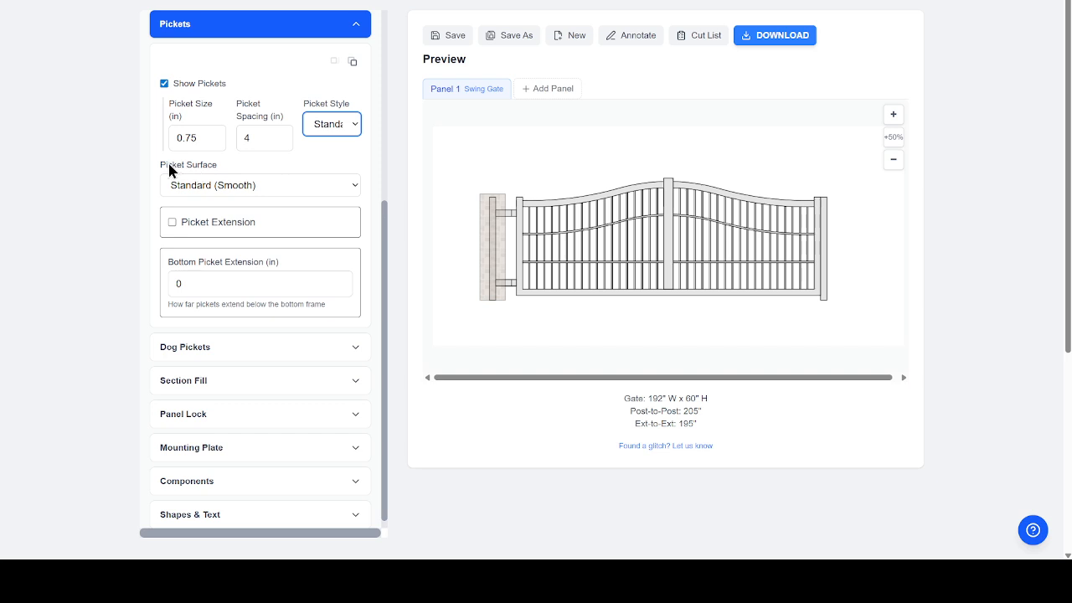
pyautogui.click(343, 187)
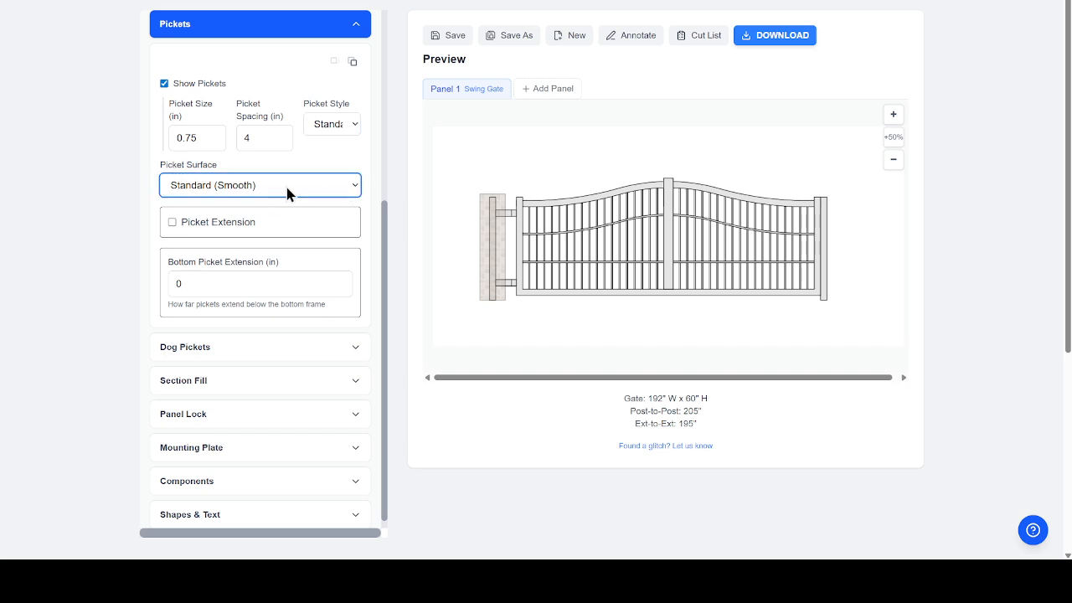
pyautogui.click(204, 233)
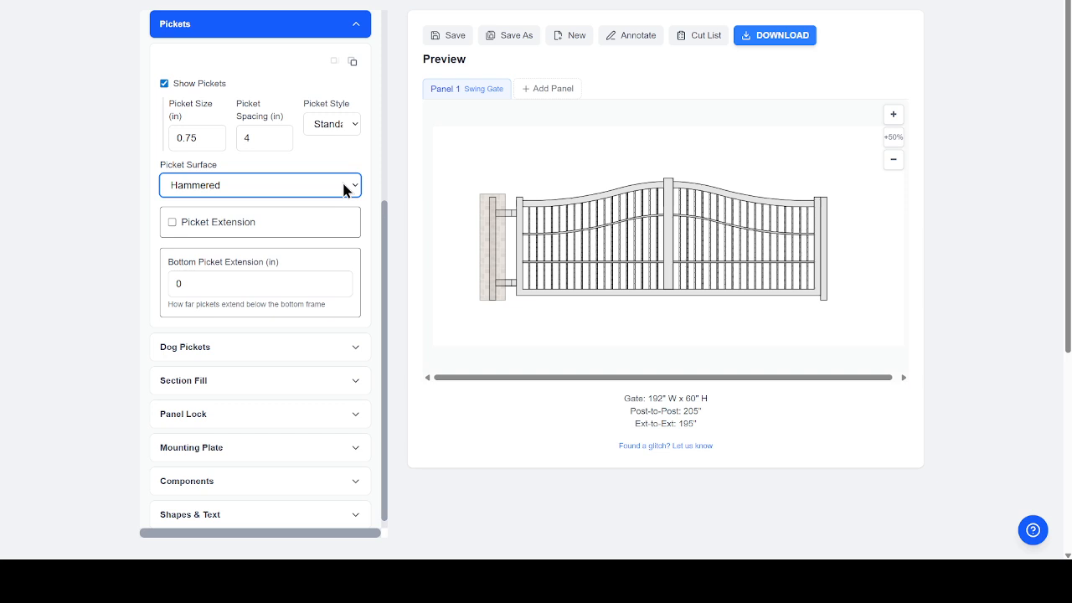
pyautogui.click(258, 200)
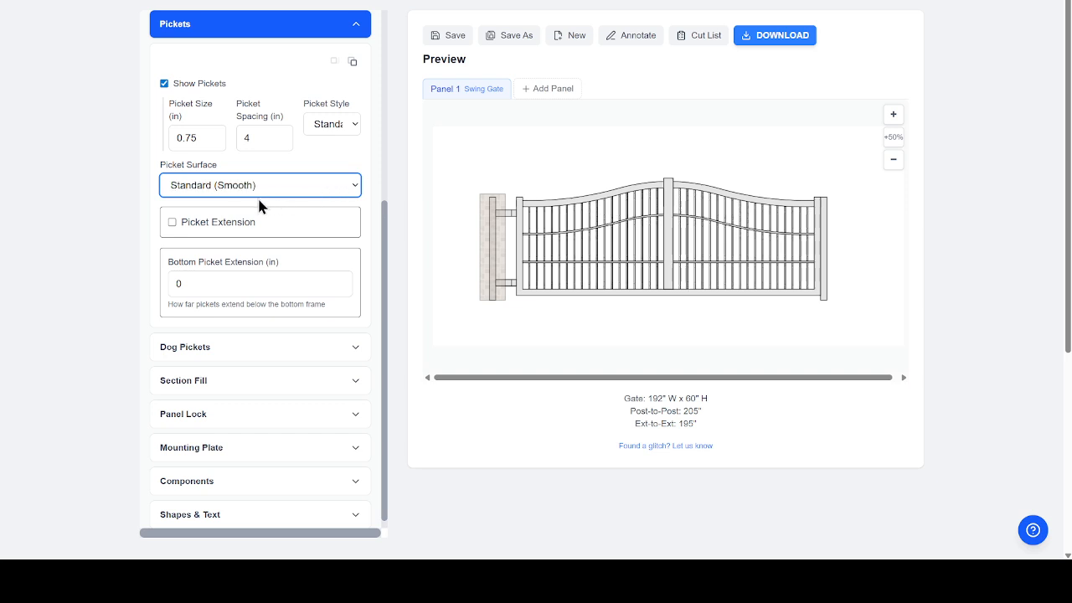
pyautogui.click(171, 221)
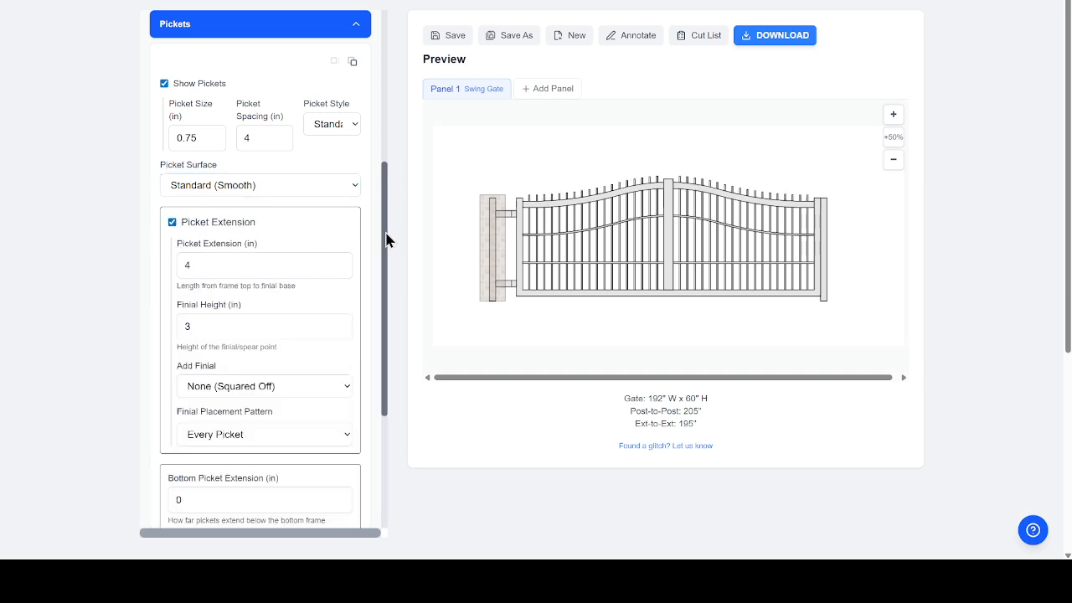
# - Put 5.3 in tall Ball Point Quad 3/4" finials on every picket
pyautogui.moveTo(388, 239); pyautogui.dragTo(387, 321)
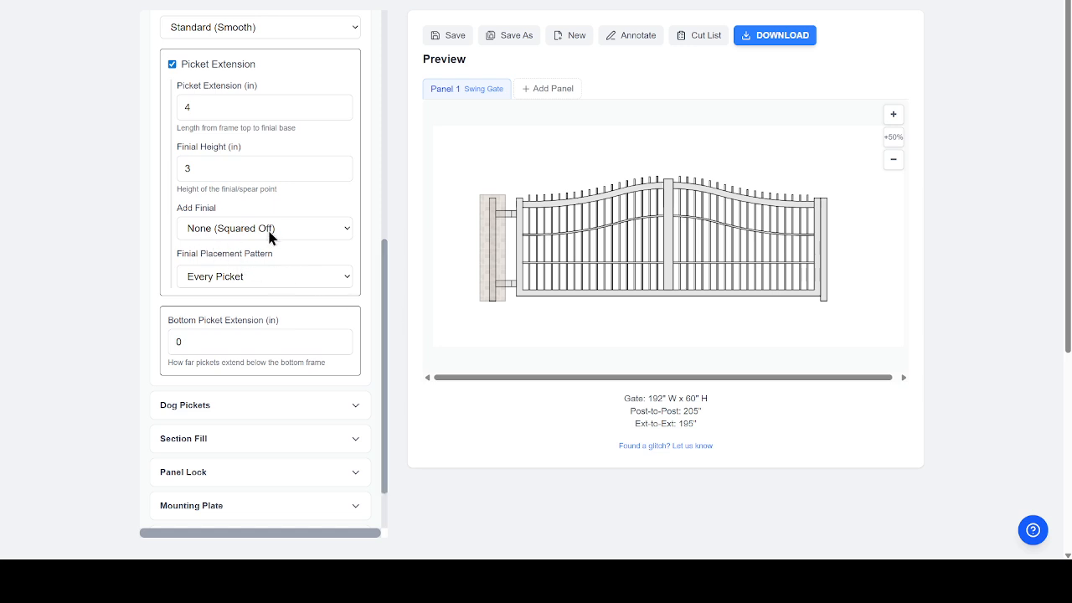
pyautogui.click(339, 232)
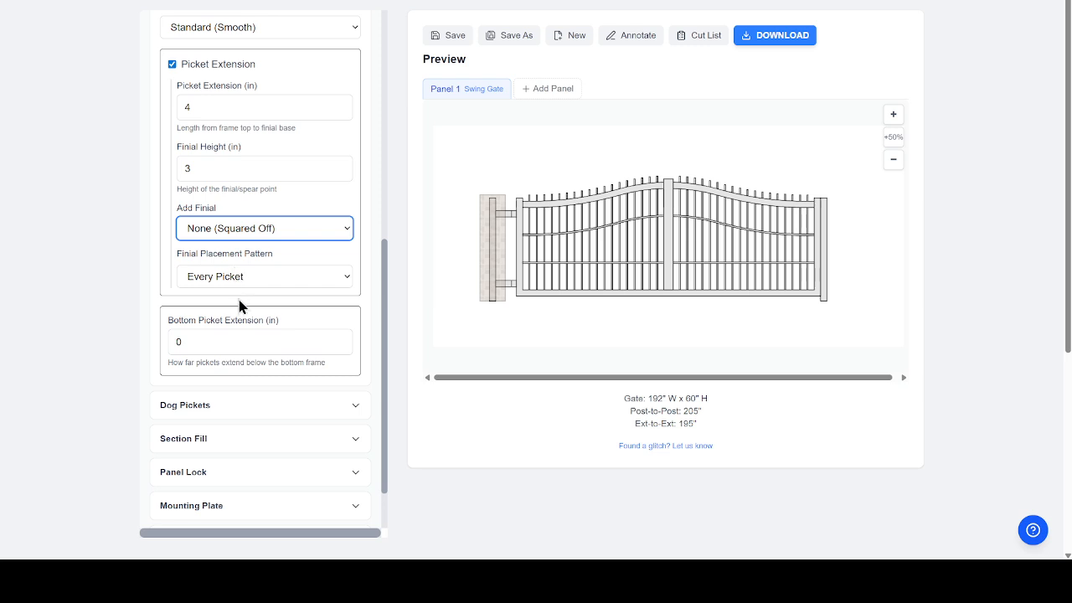
pyautogui.press('Down')
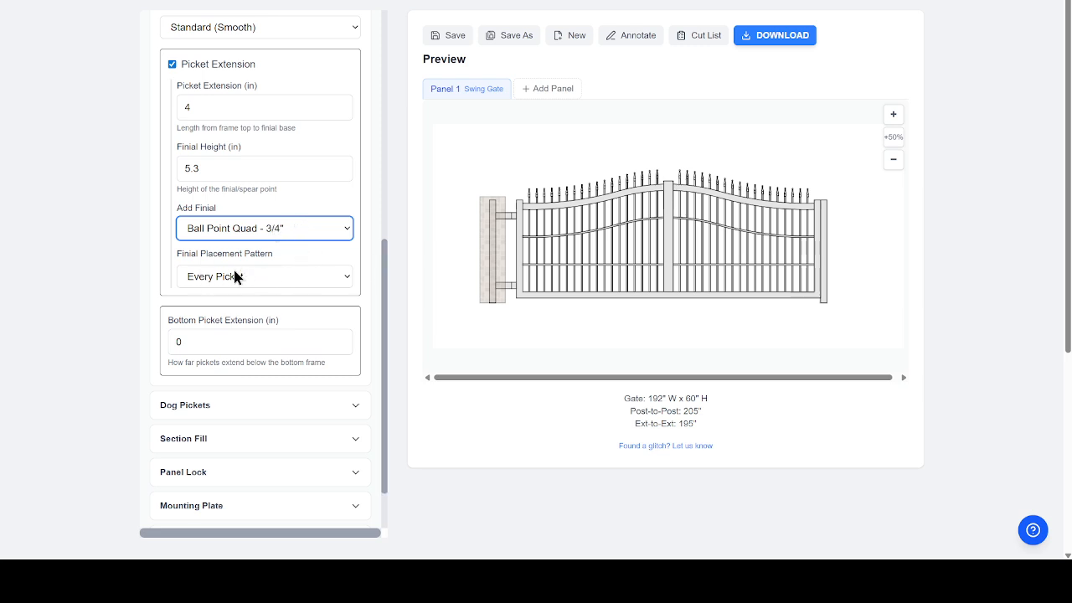
pyautogui.click(343, 280)
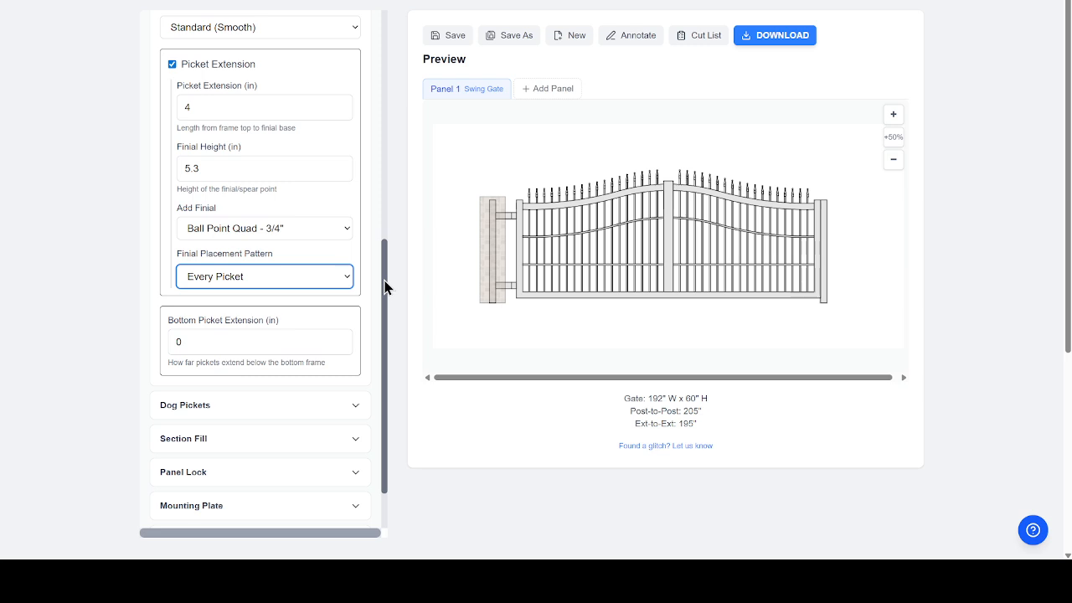
pyautogui.moveTo(385, 287); pyautogui.dragTo(385, 347)
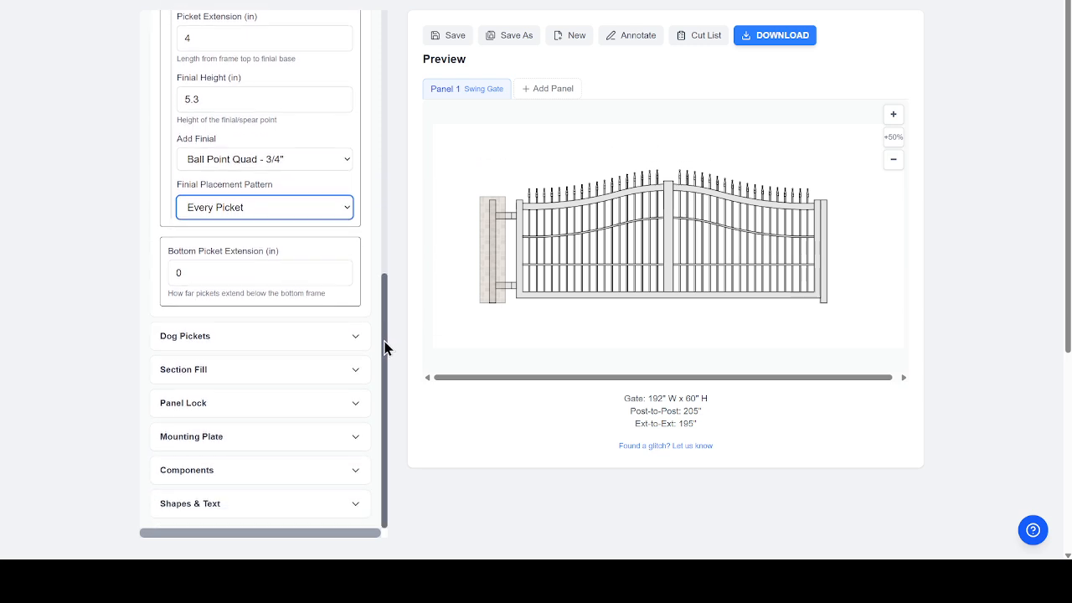
# - Add dog pickets that rise 3 in above the bottom rail
pyautogui.click(253, 340)
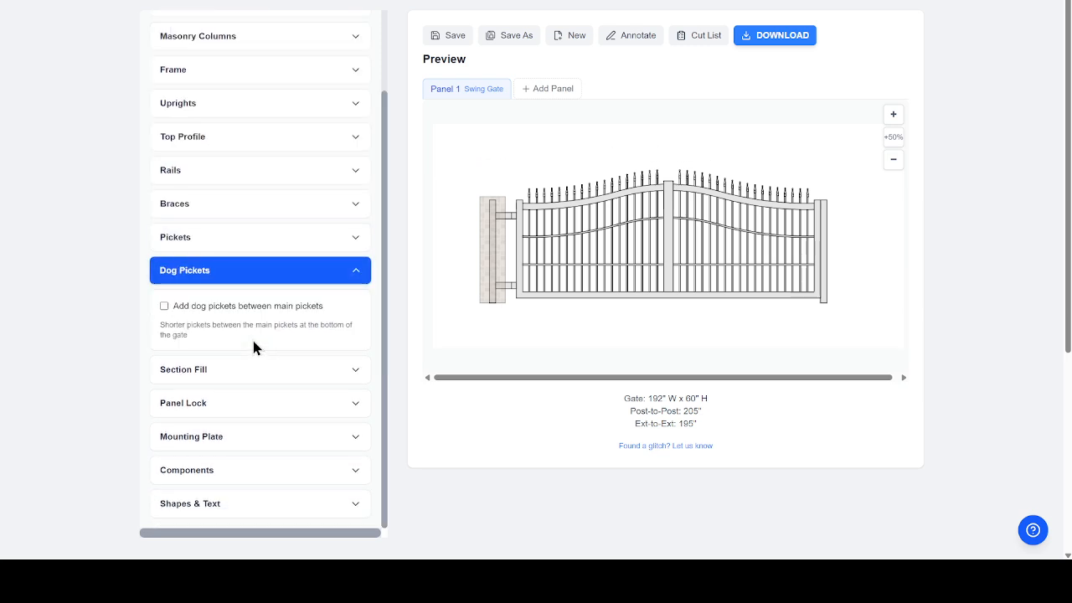
pyautogui.click(165, 306)
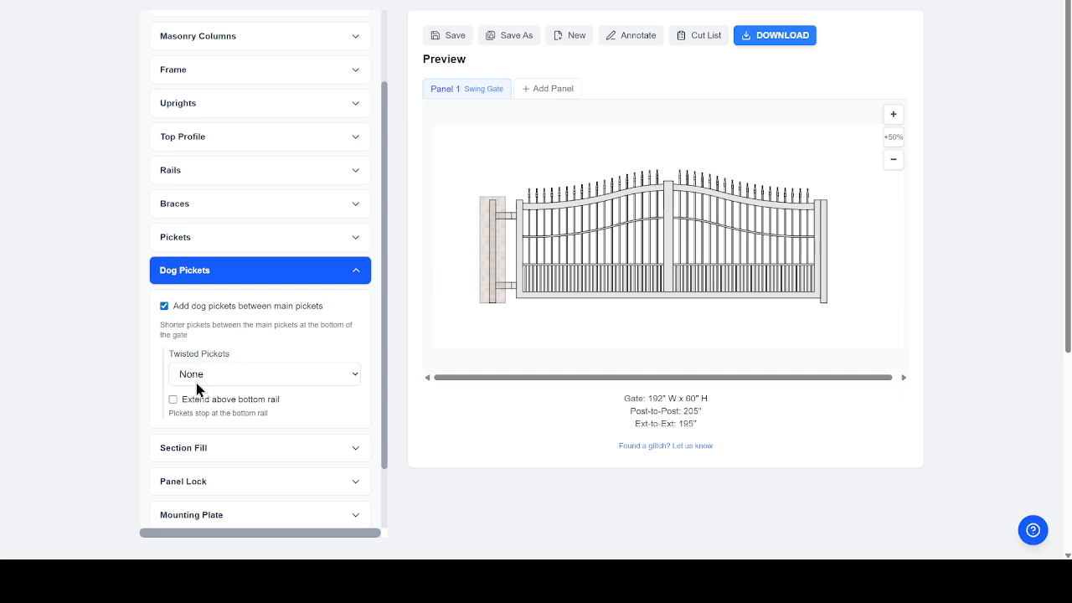
pyautogui.click(173, 400)
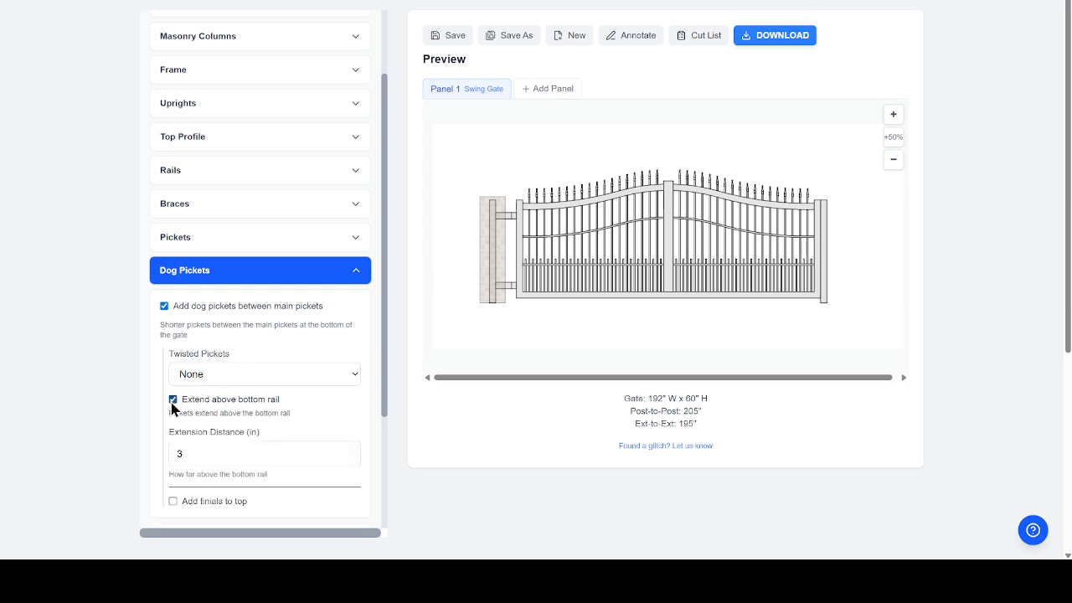
pyautogui.scroll(-3, 385, 362)
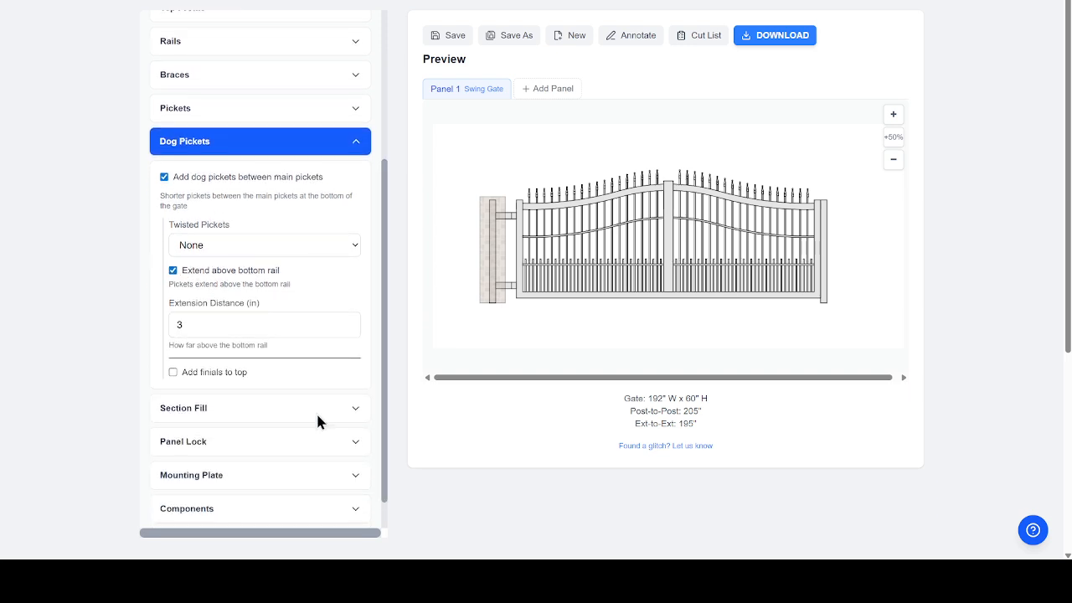
# - Top the dog pickets with Ball Point Quad 3/4" finials
pyautogui.click(173, 372)
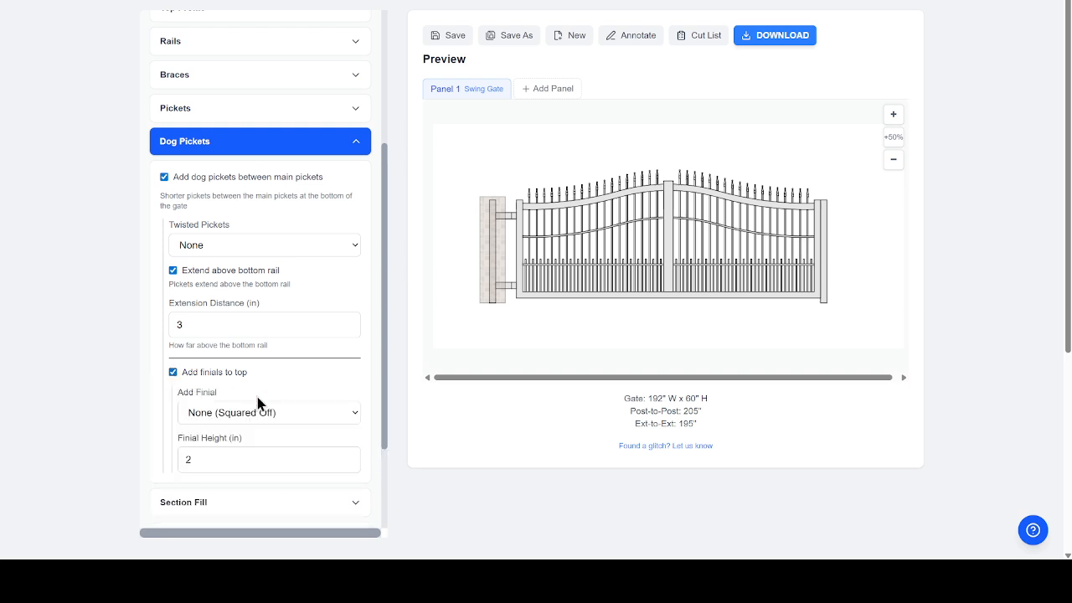
pyautogui.click(349, 412)
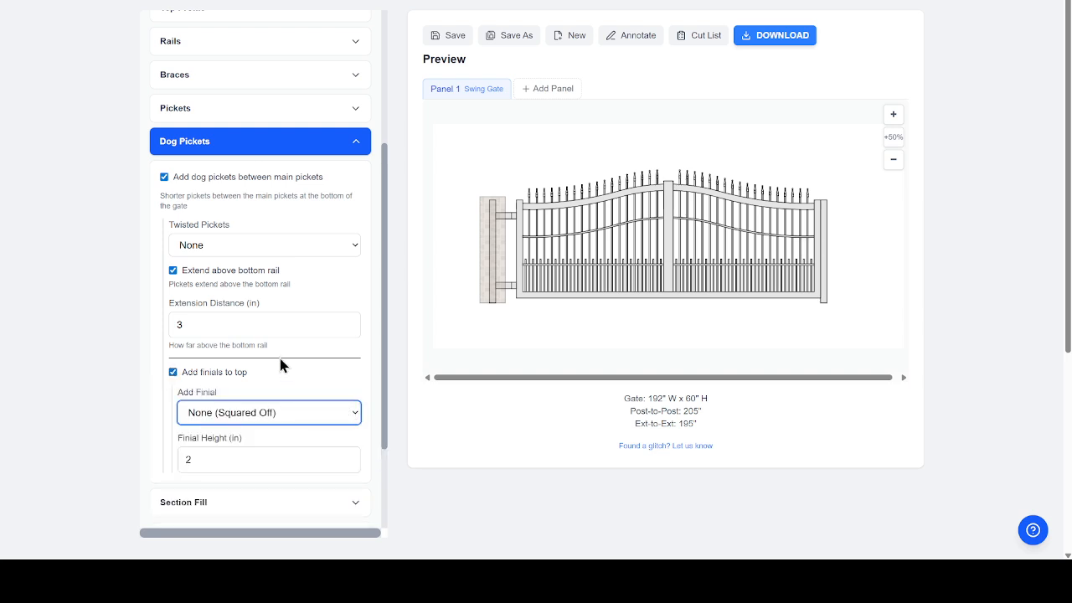
pyautogui.click(288, 239)
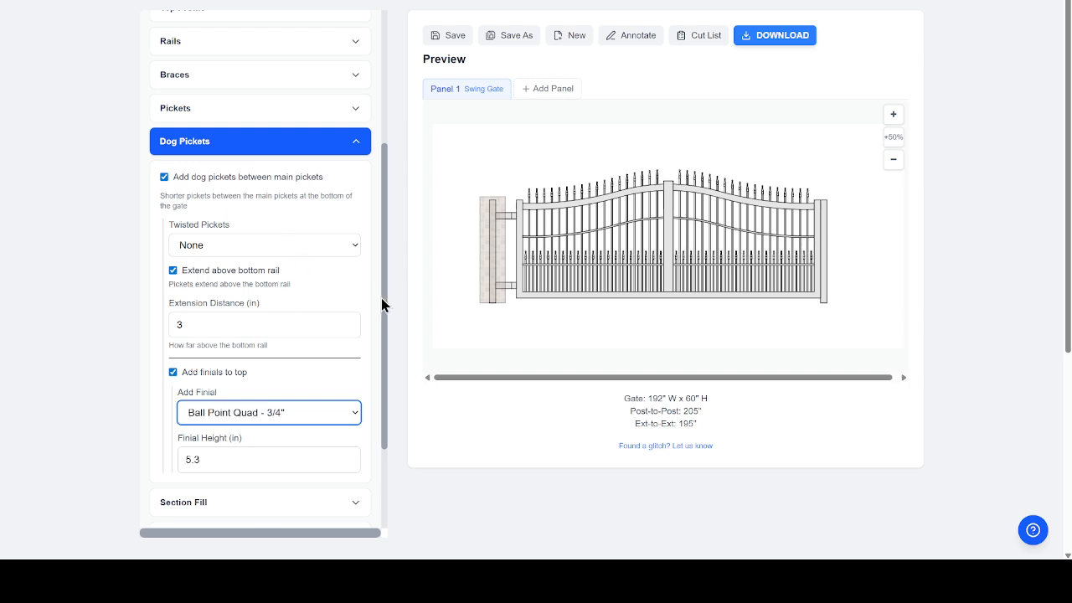
pyautogui.scroll(-2, 383, 352)
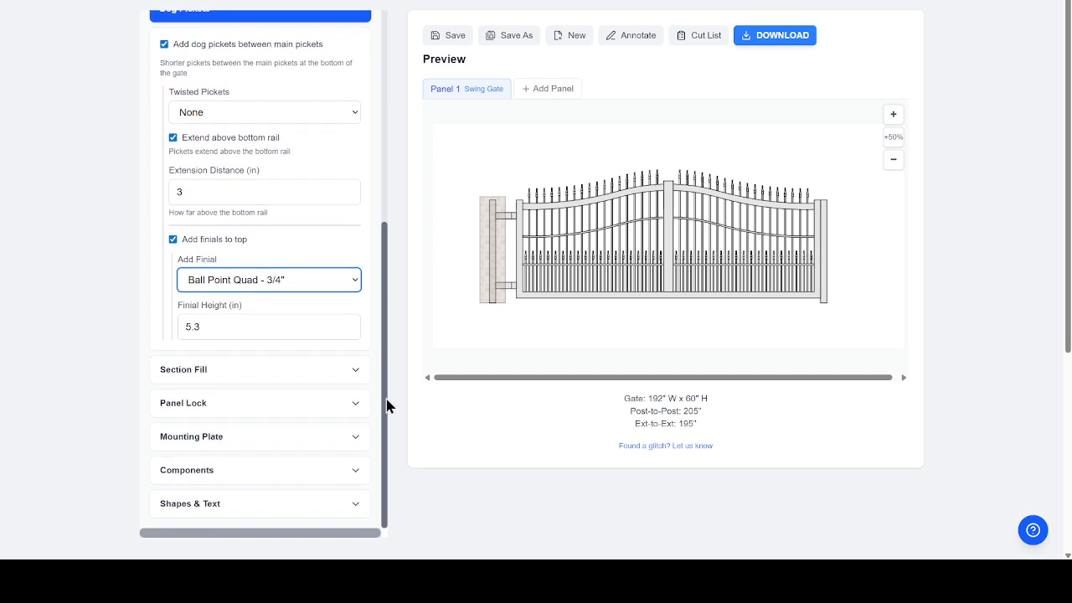
pyautogui.click(265, 372)
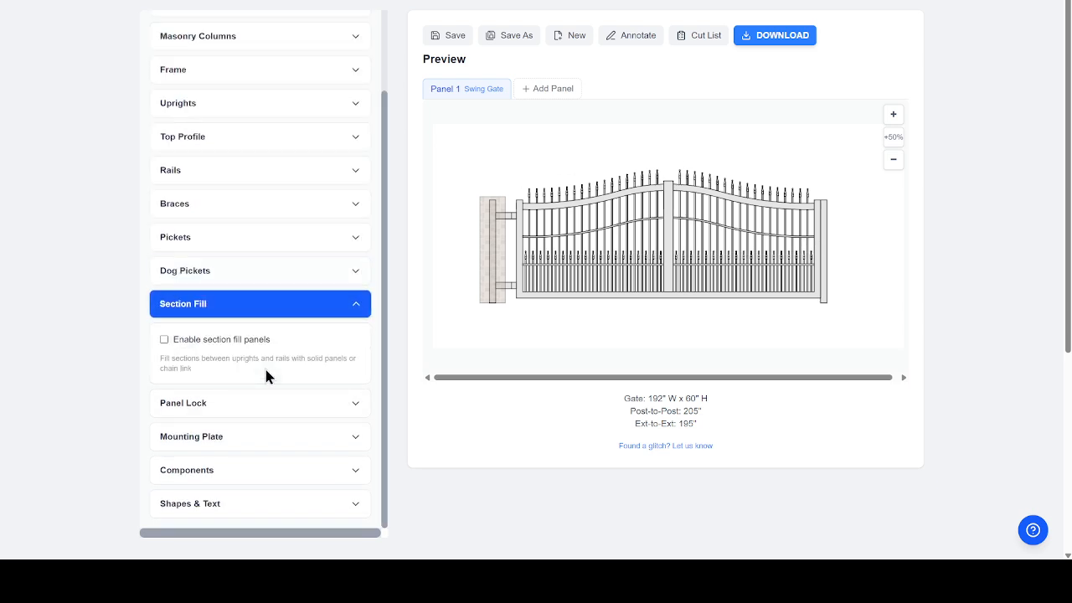
pyautogui.click(165, 339)
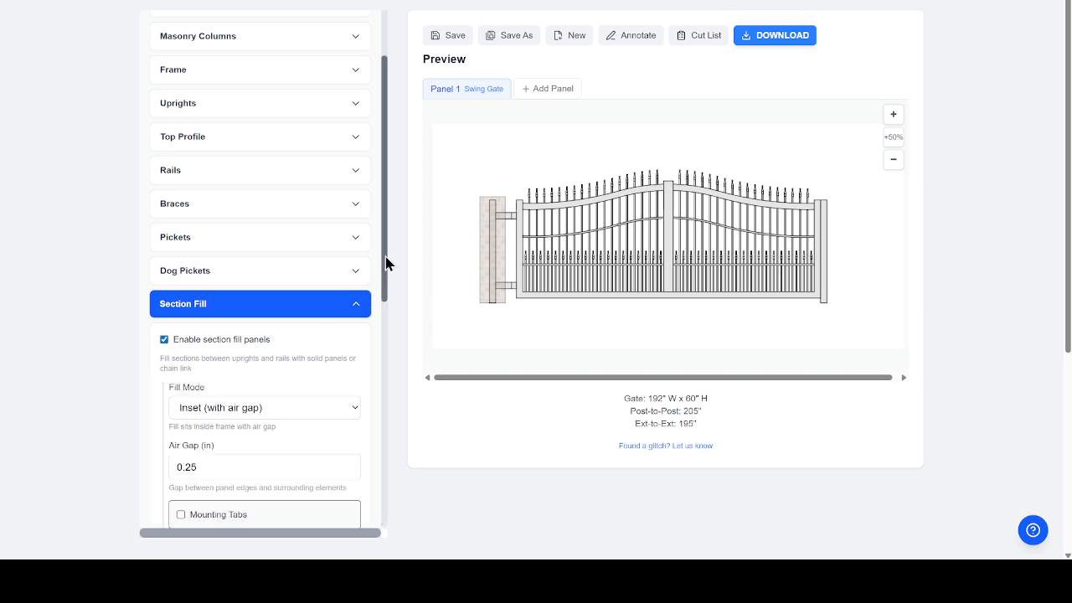
pyautogui.moveTo(385, 257); pyautogui.dragTo(388, 404)
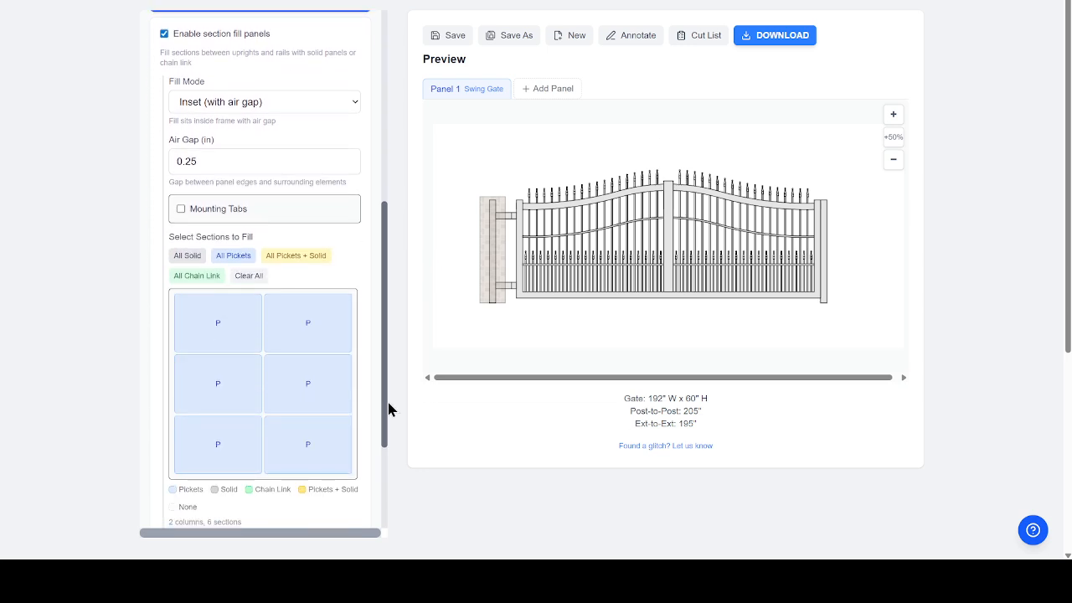
pyautogui.click(221, 322)
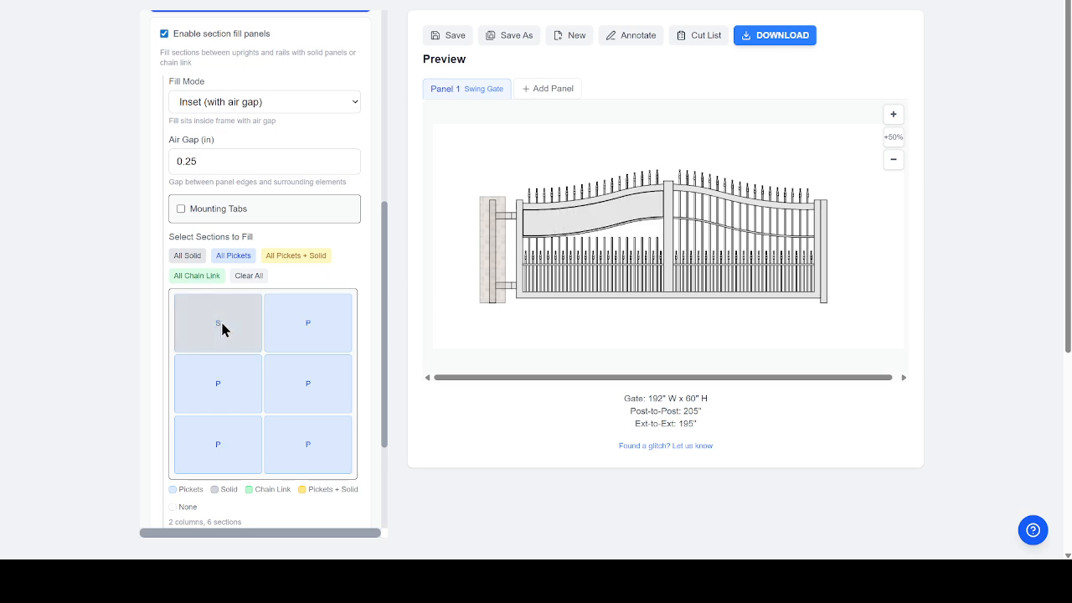
pyautogui.click(222, 328)
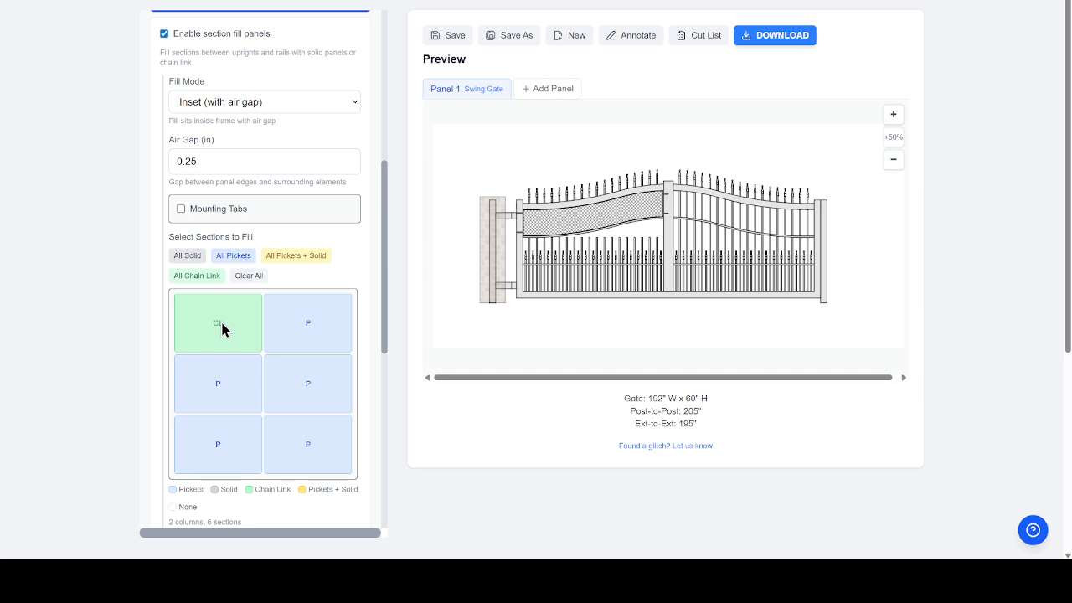
pyautogui.click(222, 328)
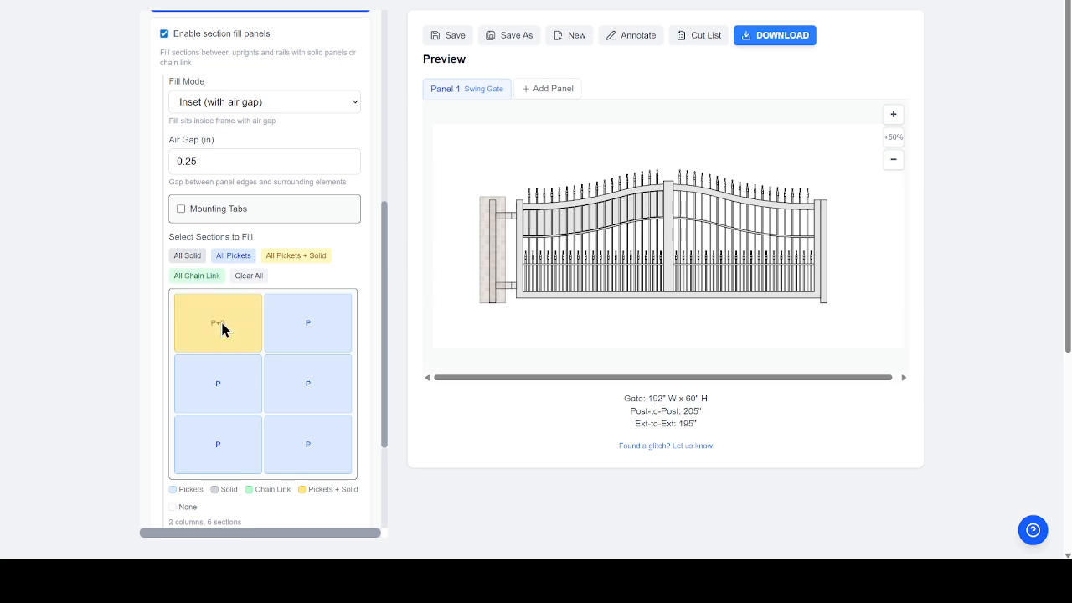
pyautogui.click(221, 328)
pyautogui.click(222, 328)
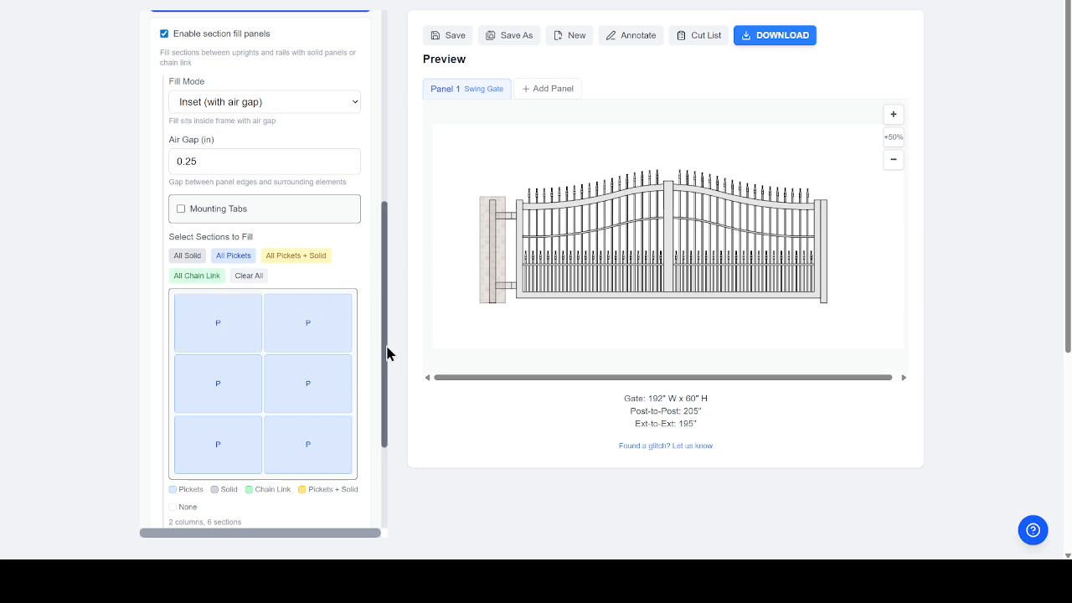
pyautogui.moveTo(388, 354); pyautogui.dragTo(387, 477)
# - Add a 12 × 2.5 in lock at 36 in center height, placed Inside (non-visible)
pyautogui.click(269, 409)
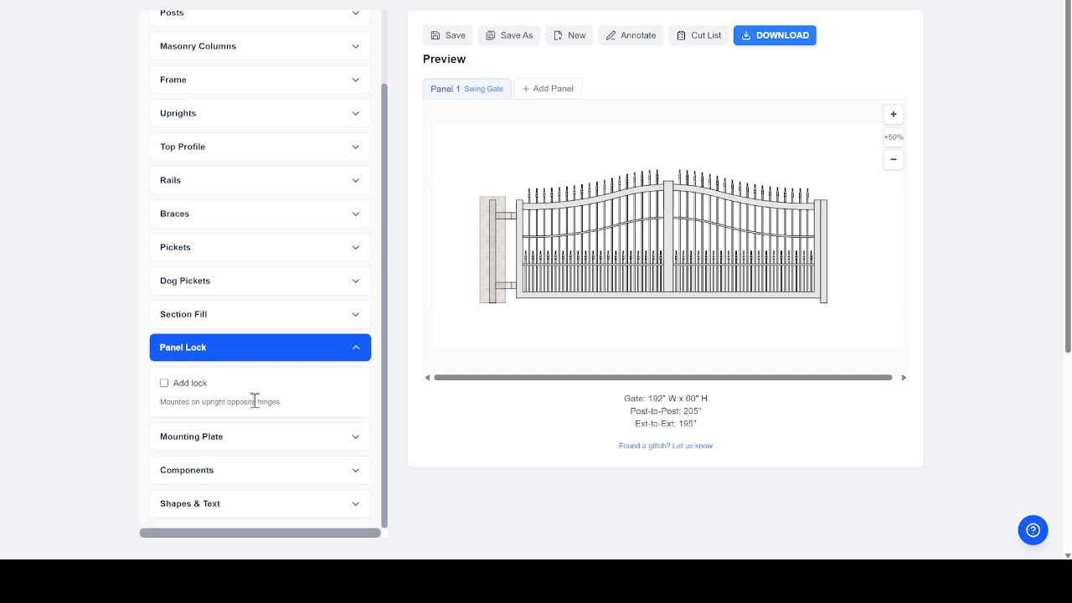
pyautogui.click(164, 383)
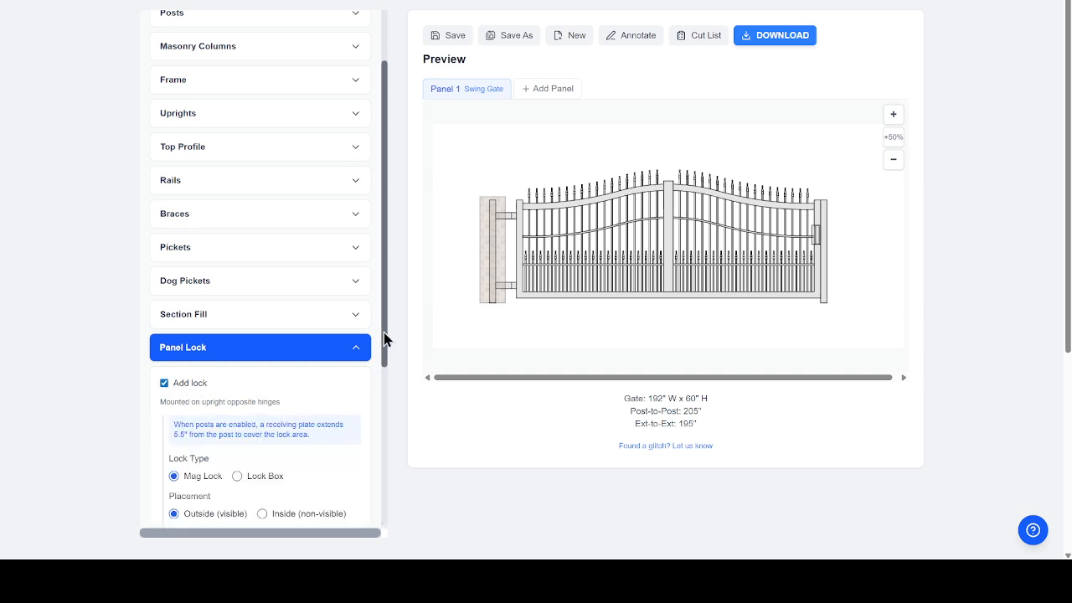
pyautogui.moveTo(383, 332); pyautogui.dragTo(384, 382)
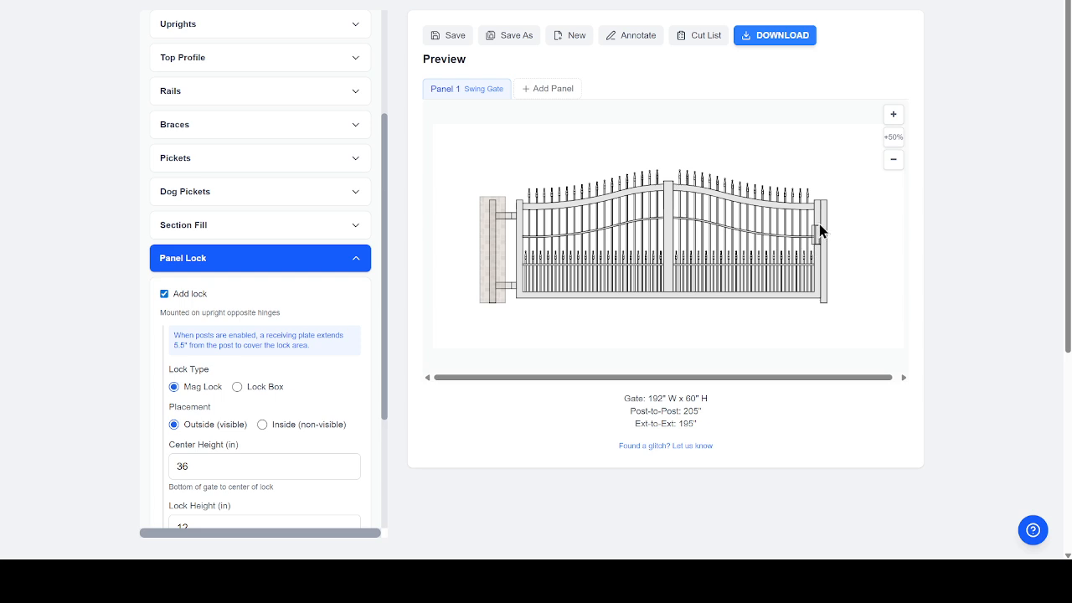
pyautogui.click(262, 424)
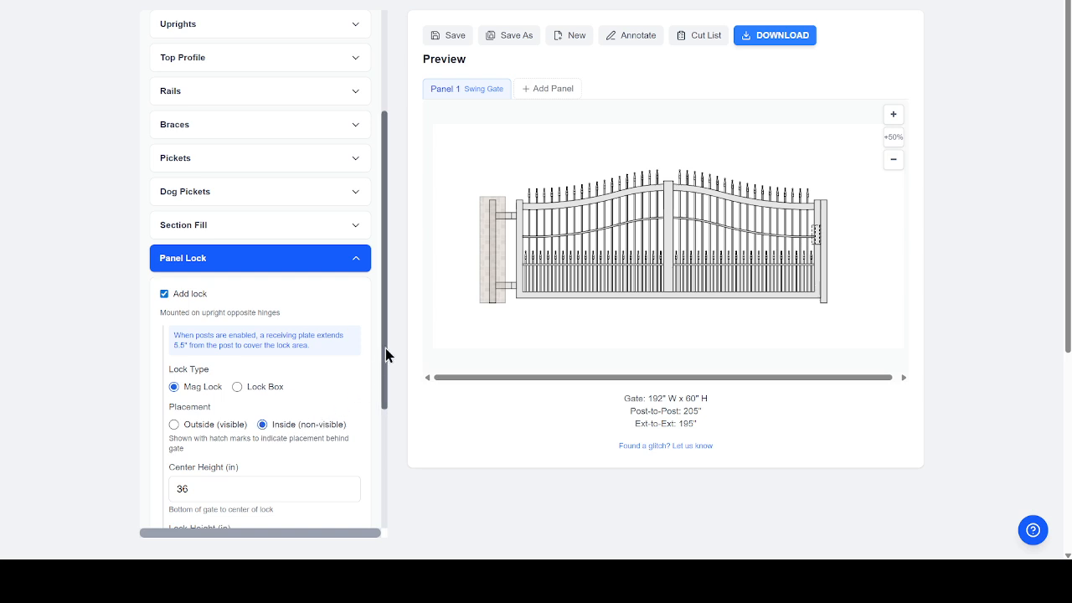
pyautogui.moveTo(385, 349); pyautogui.dragTo(391, 487)
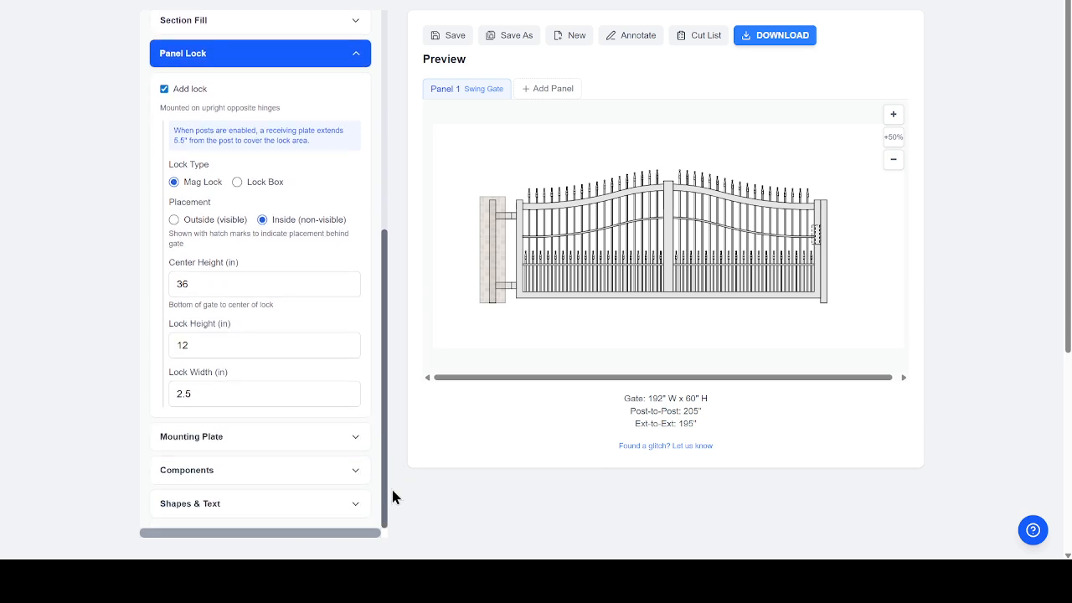
pyautogui.click(270, 438)
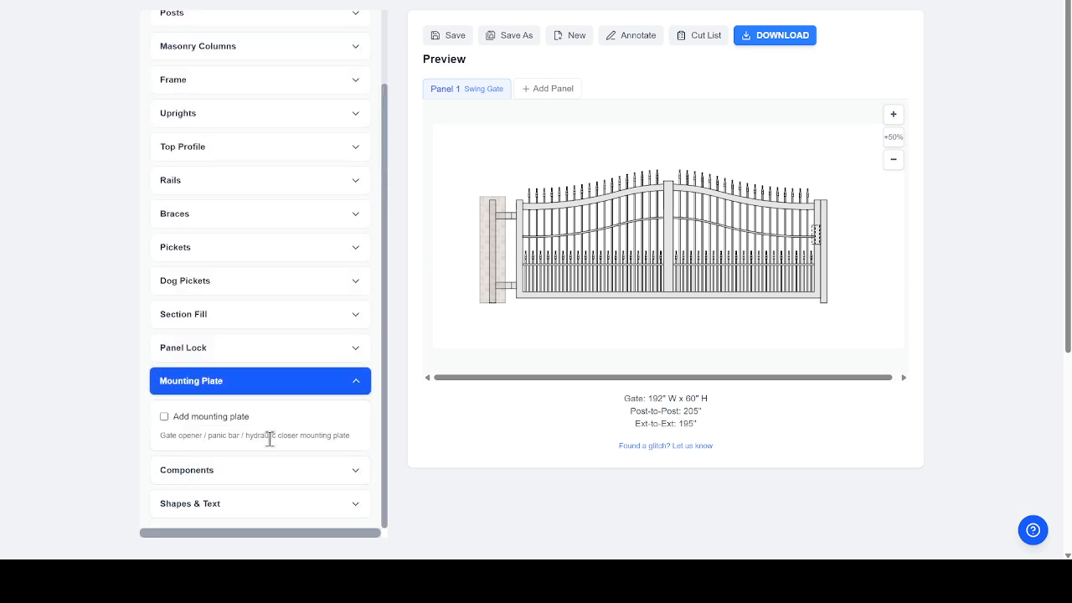
# - Add an outside 2 × 24 in mounting plate, 12 in from left and 27 in up
pyautogui.click(164, 417)
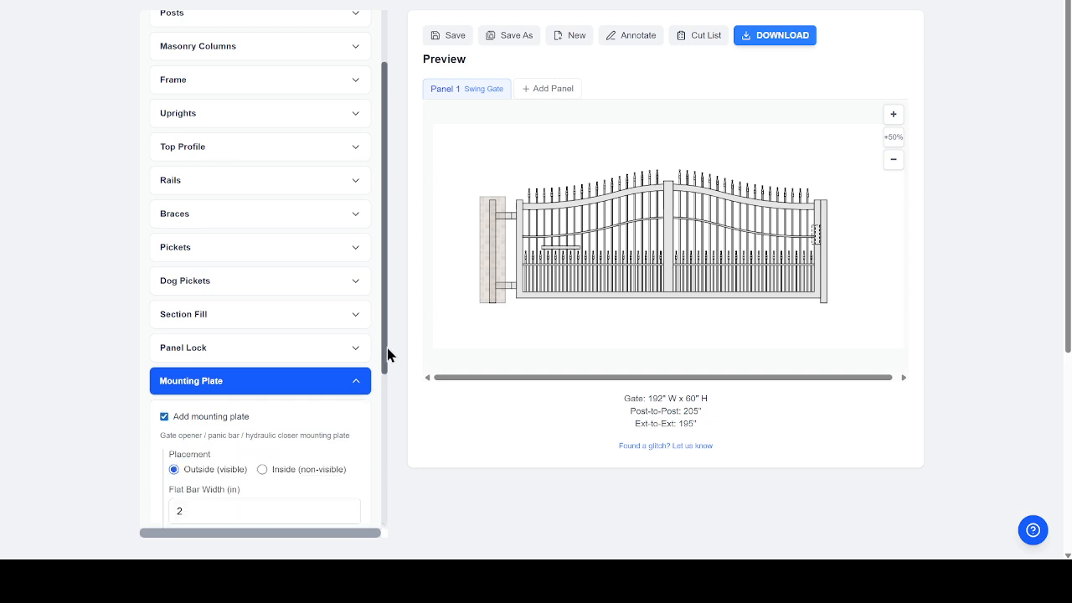
pyautogui.moveTo(387, 347); pyautogui.dragTo(392, 466)
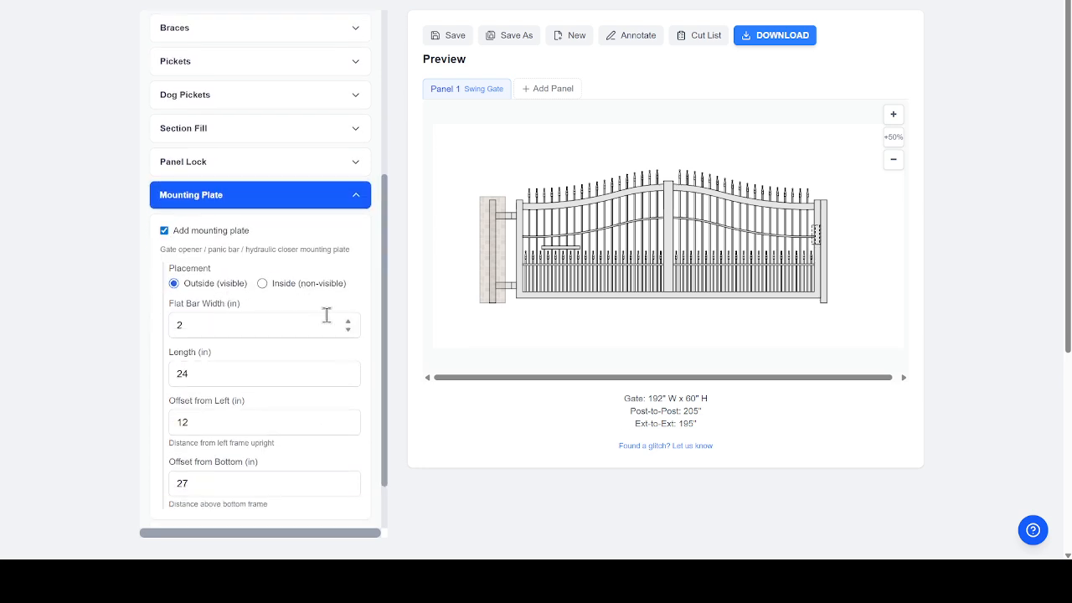
pyautogui.scroll(-1, 385, 354)
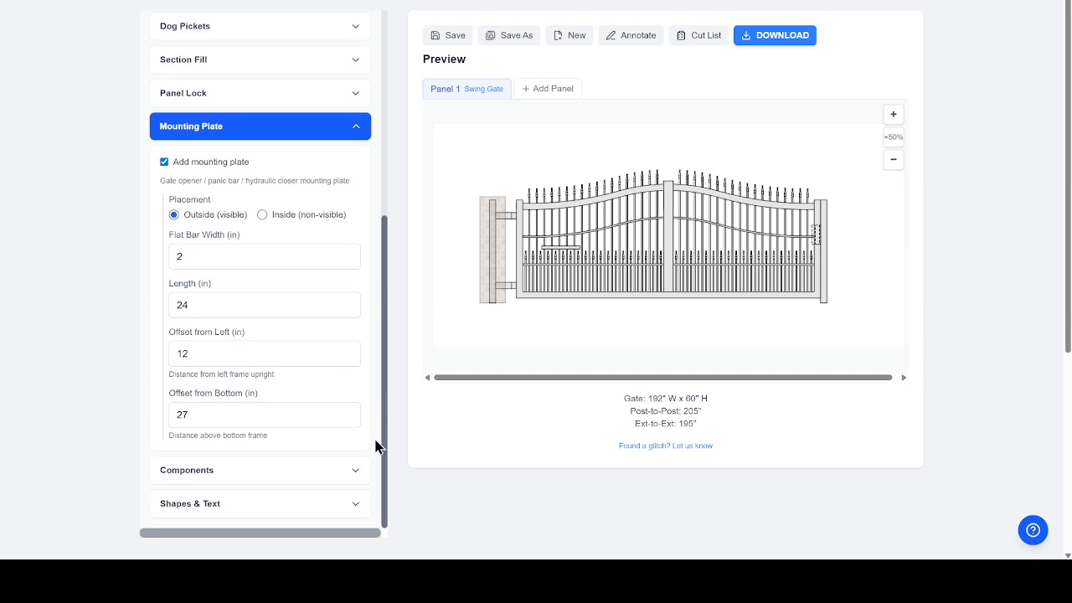
pyautogui.click(305, 470)
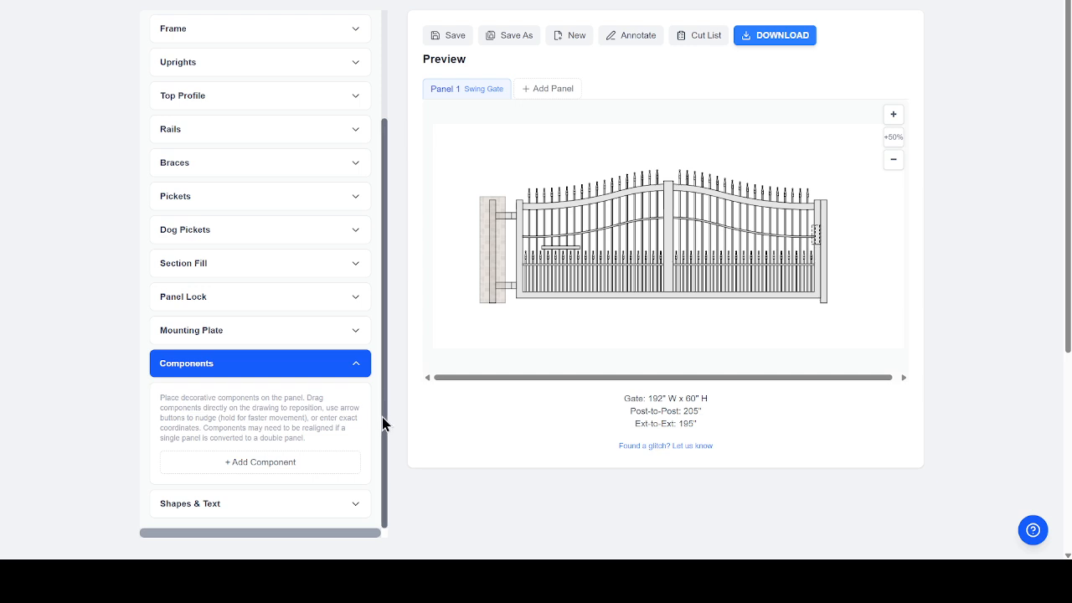
# - Insert a 10 inch C Scroll ornament at the centre of the gate
pyautogui.click(242, 465)
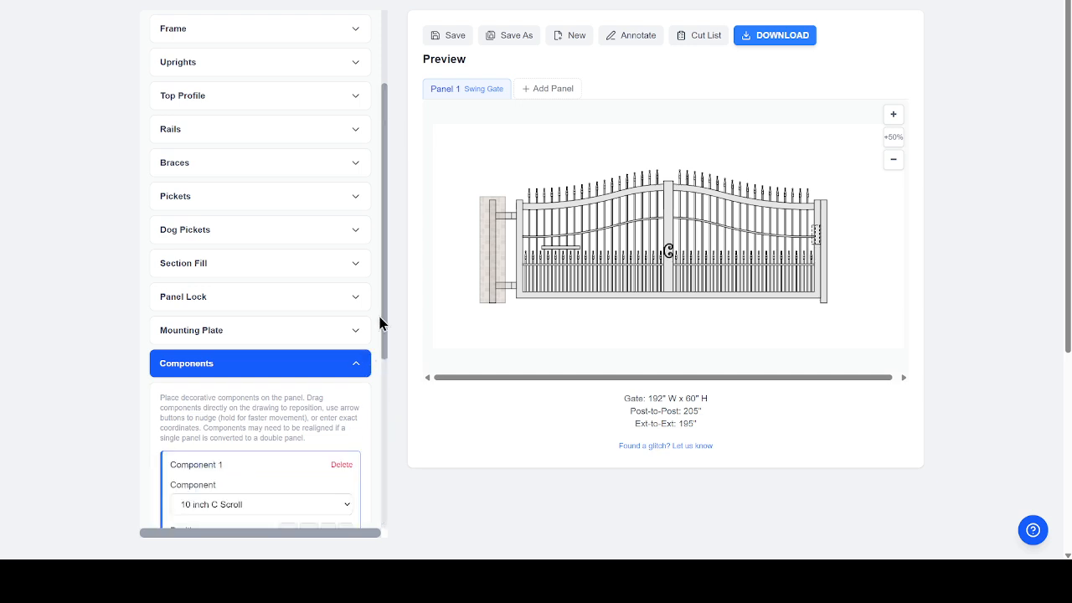
pyautogui.moveTo(386, 312); pyautogui.dragTo(390, 425)
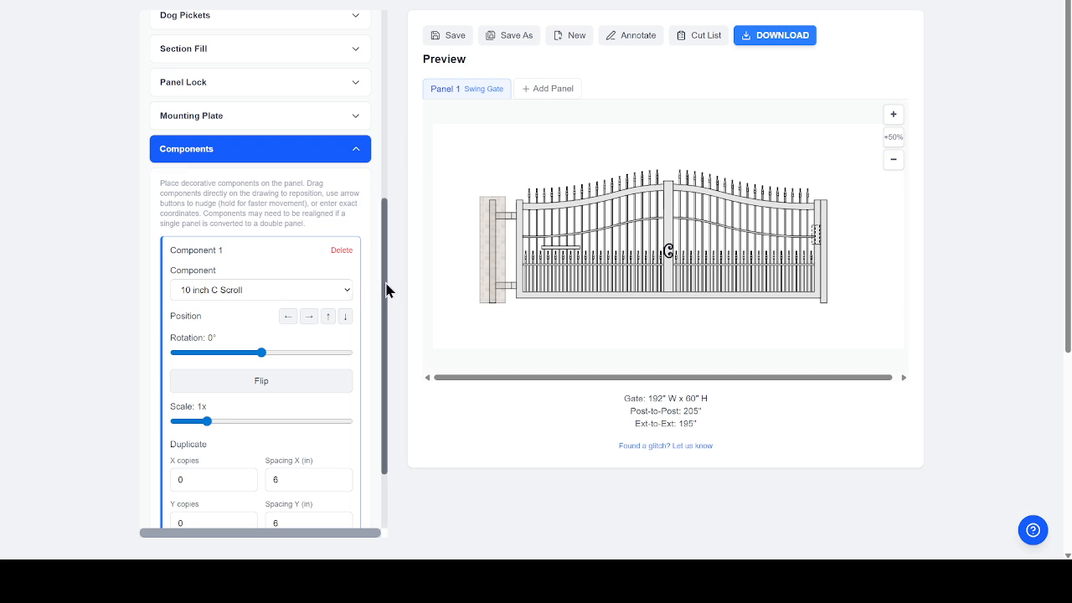
pyautogui.moveTo(386, 289); pyautogui.dragTo(384, 391)
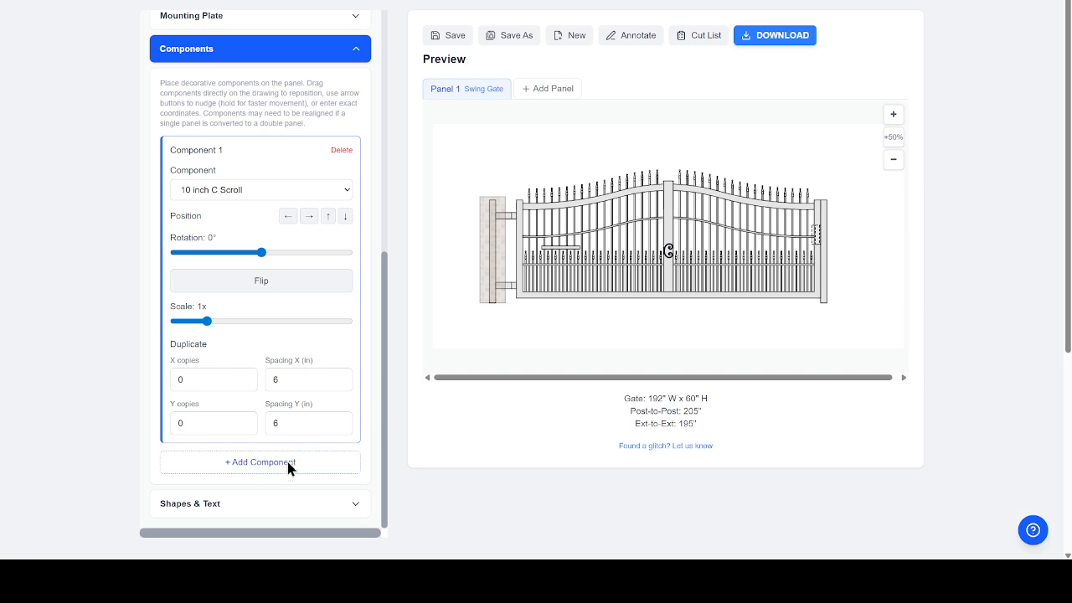
pyautogui.click(243, 505)
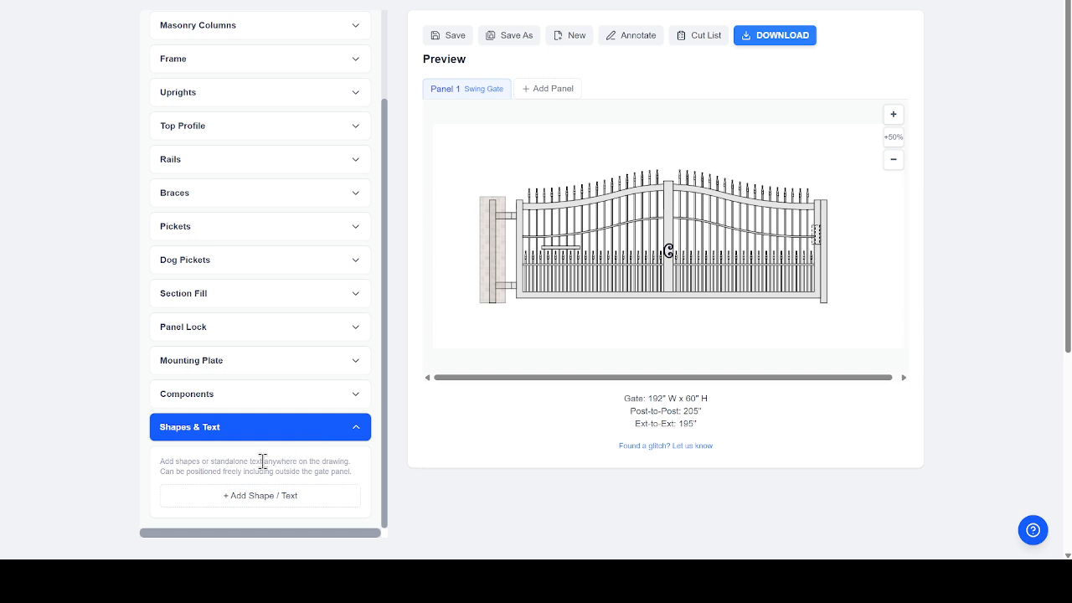
# - Add an unfilled 6 × 4 in Oval shape at X 96, Y 30
pyautogui.click(239, 495)
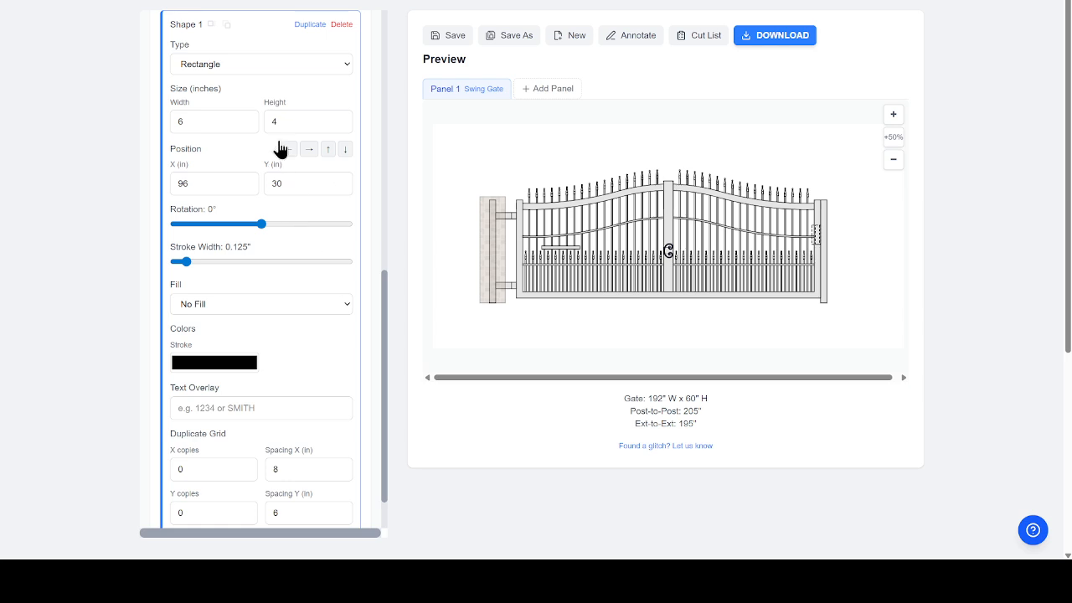
pyautogui.click(343, 70)
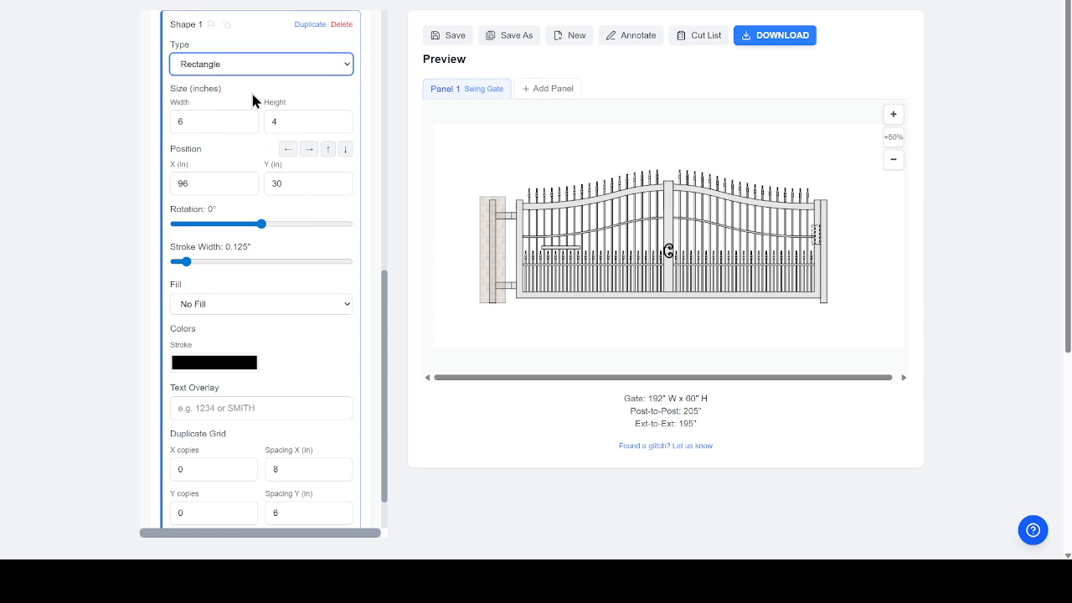
pyautogui.press('Down')
pyautogui.moveTo(388, 304); pyautogui.dragTo(388, 388)
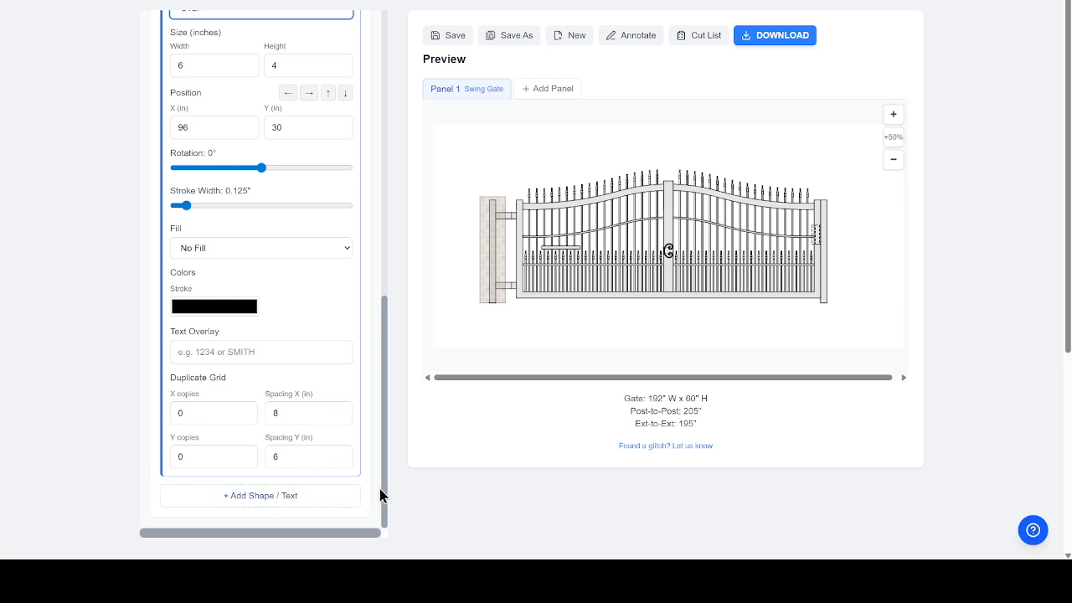
pyautogui.moveTo(384, 490); pyautogui.dragTo(396, 304)
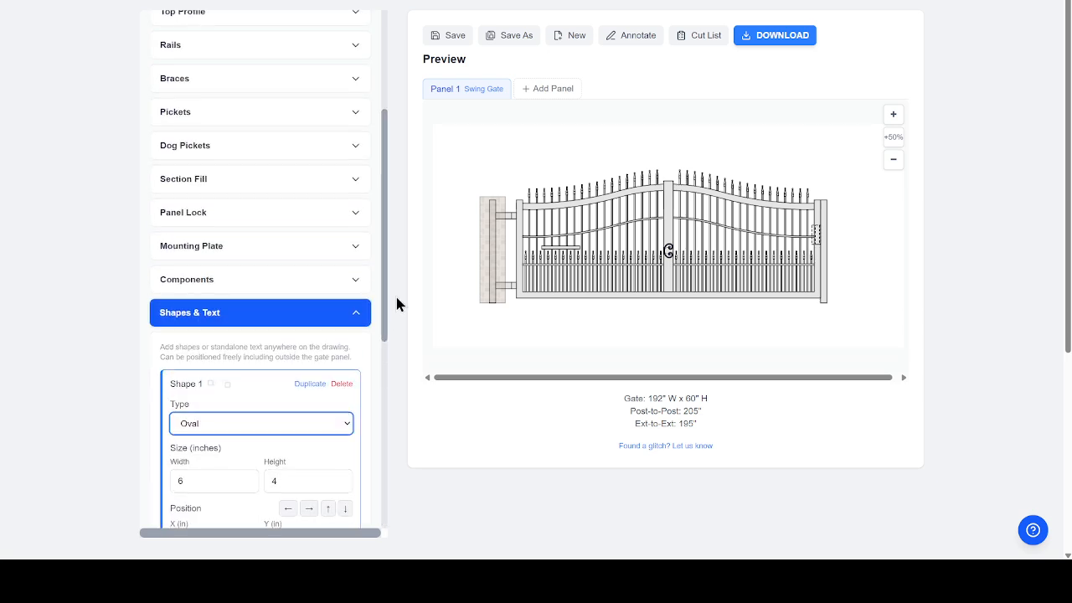
pyautogui.click(269, 287)
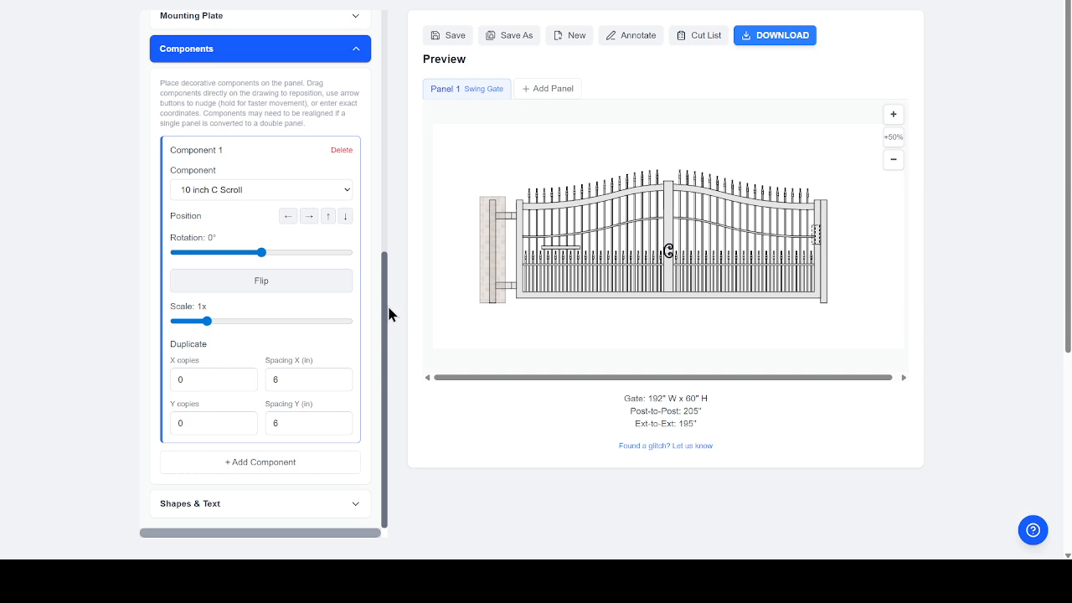